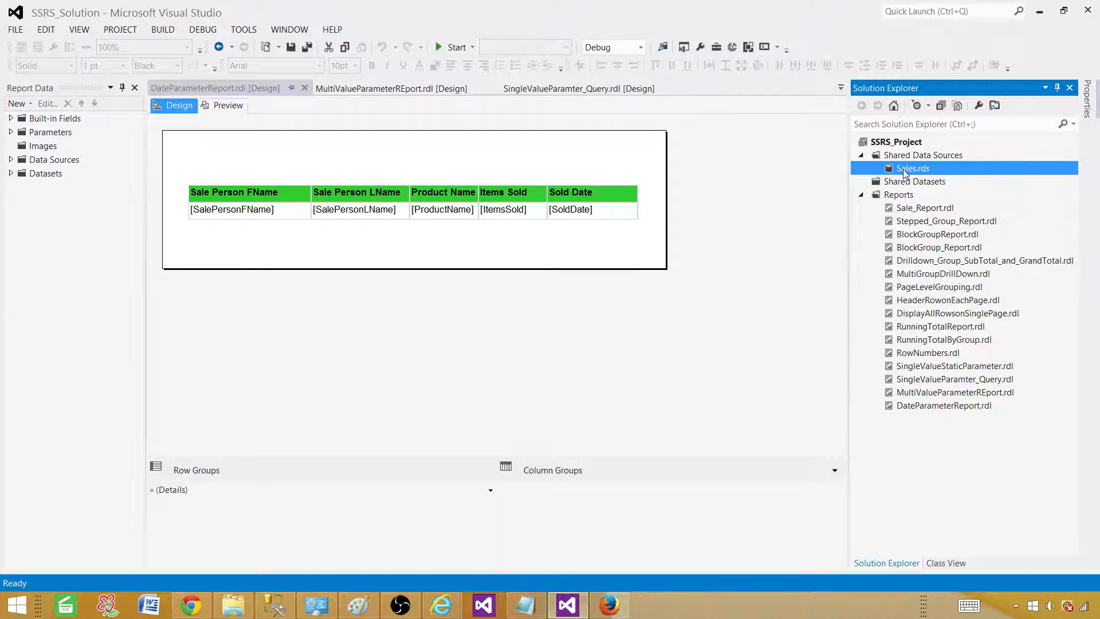
Examine the connection string of the Sales shared data source and close its properties without changes
double_click(904, 170)
left_click_drag(637, 210, 577, 211)
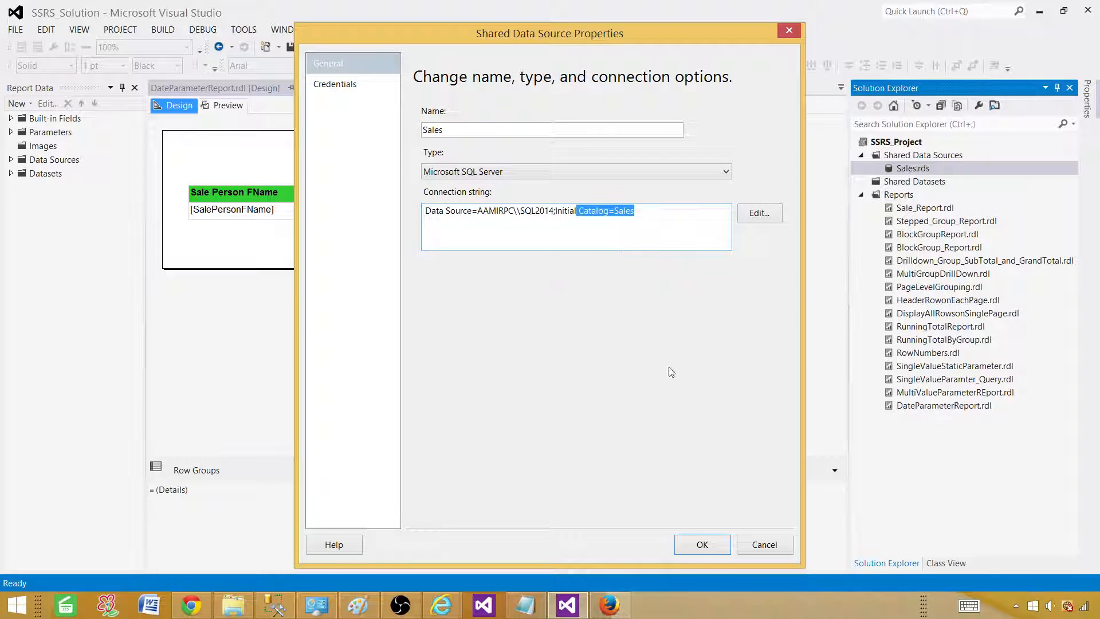
left_click(762, 542)
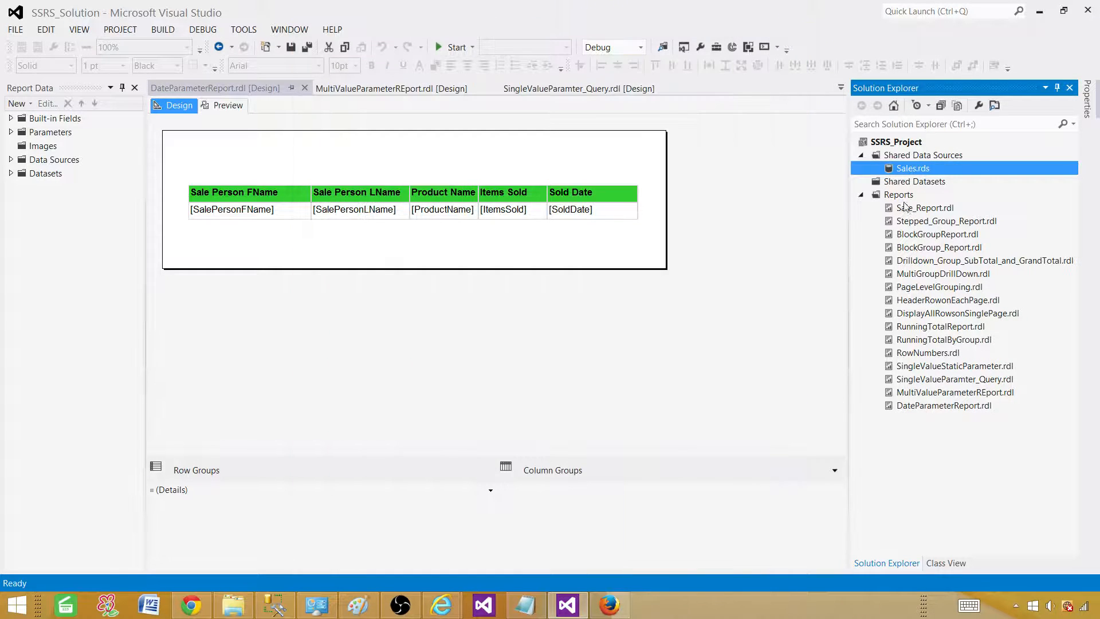
Add a new blank report named RadioButtonReport.rdl to the project's Reports folder
left_click(899, 196)
right_click(903, 197)
mouse_move(941, 228)
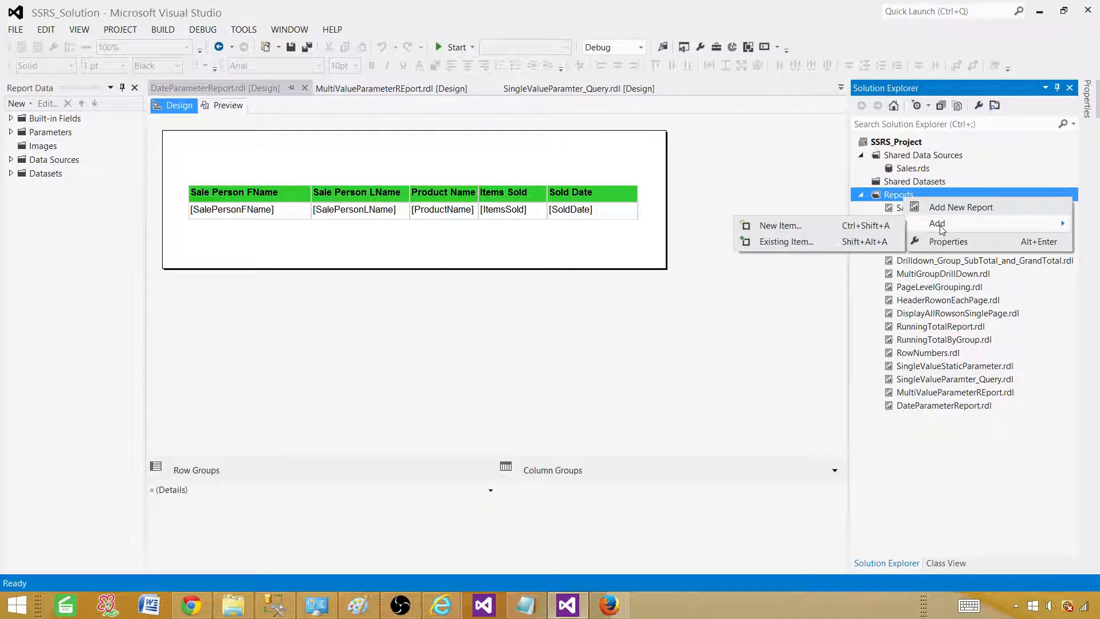
left_click(780, 225)
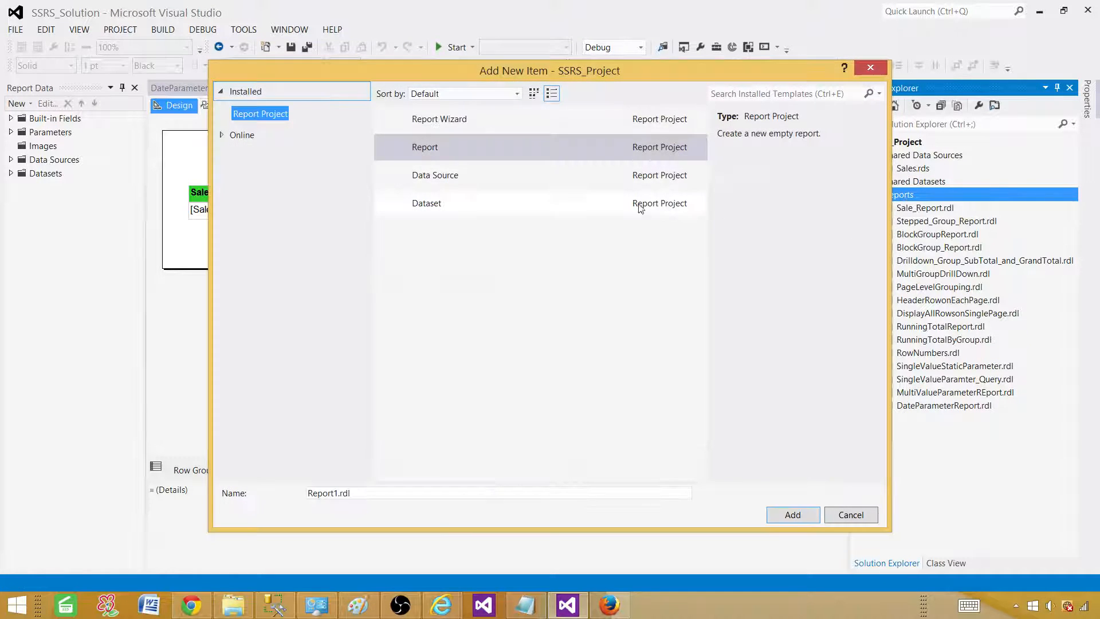
left_click(436, 150)
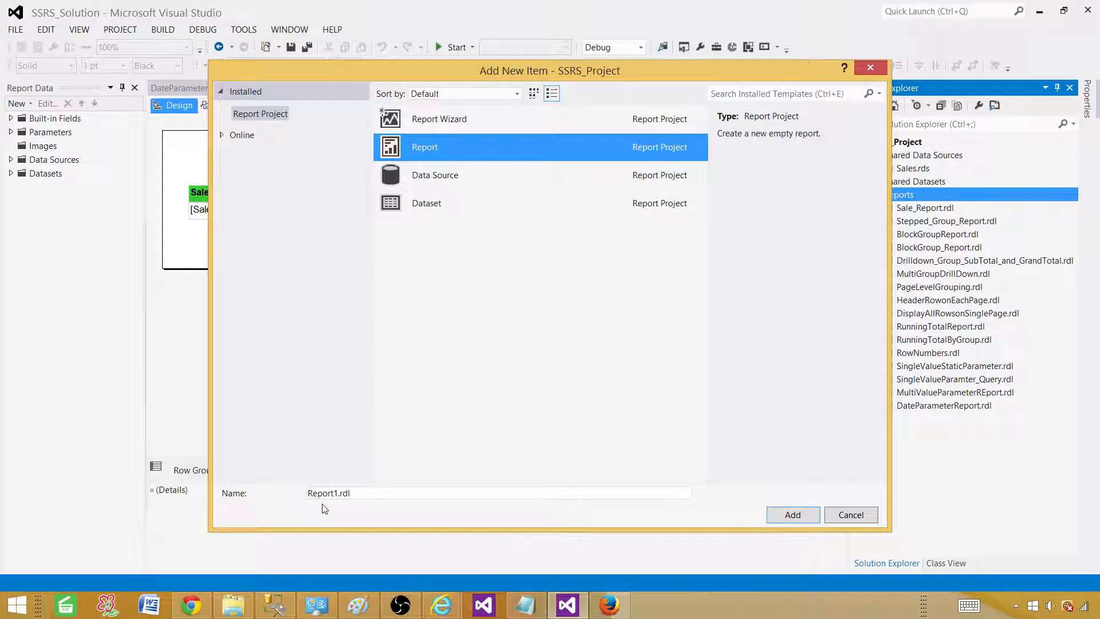
left_click(336, 491)
double_click(338, 494)
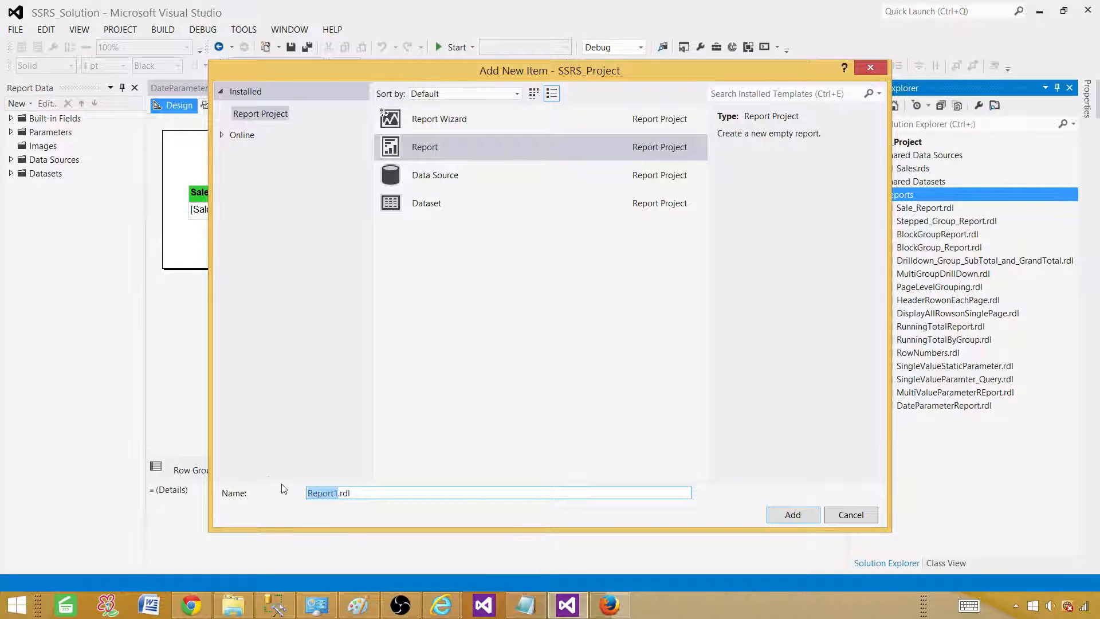
type("RadioButtonReport")
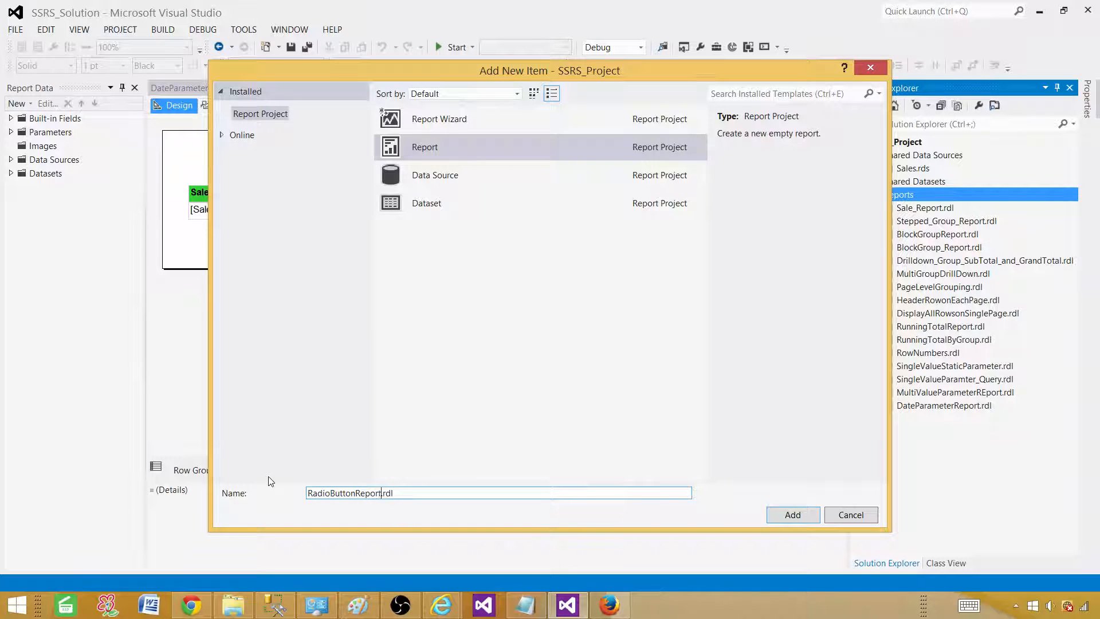
key("Return")
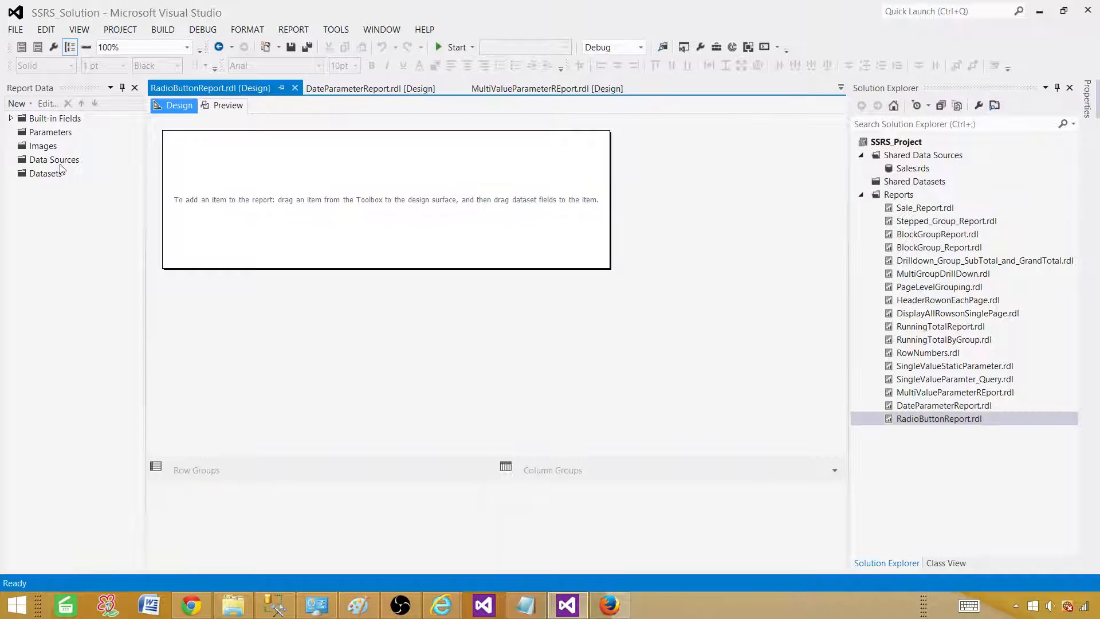
Add a report data source named DS_Sales that references the shared data source Sales
left_click(81, 163)
right_click(80, 165)
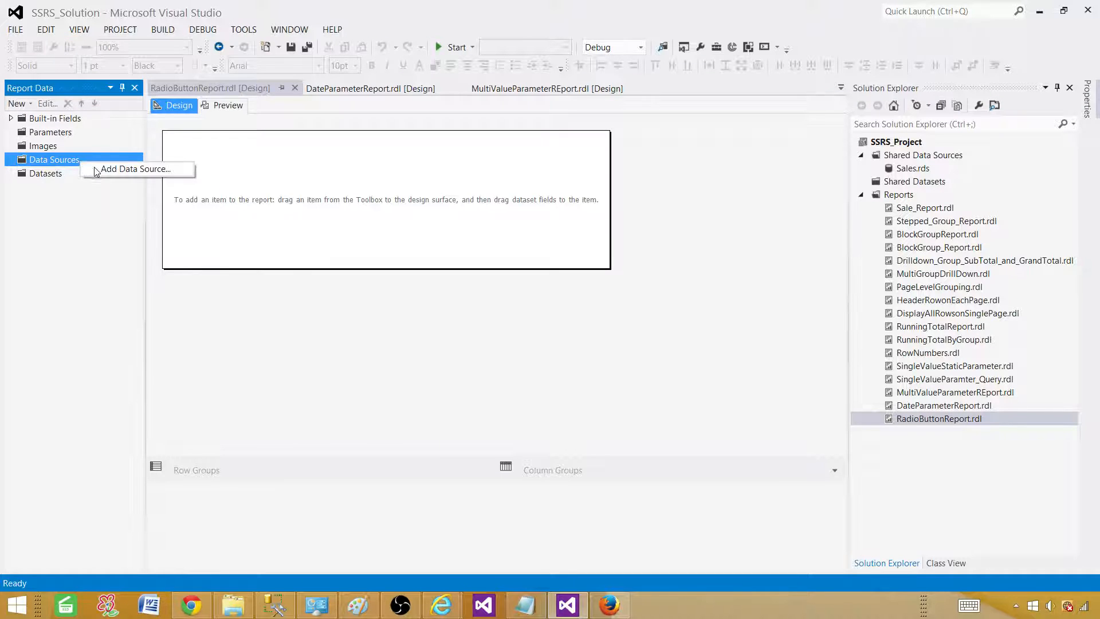
left_click(140, 167)
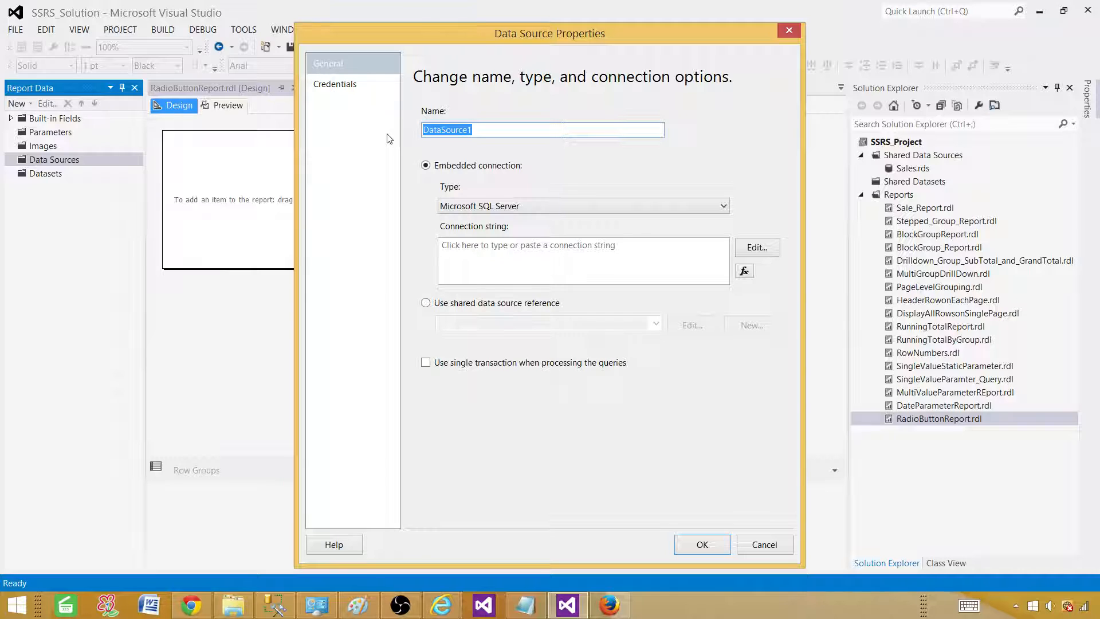
type("DS")
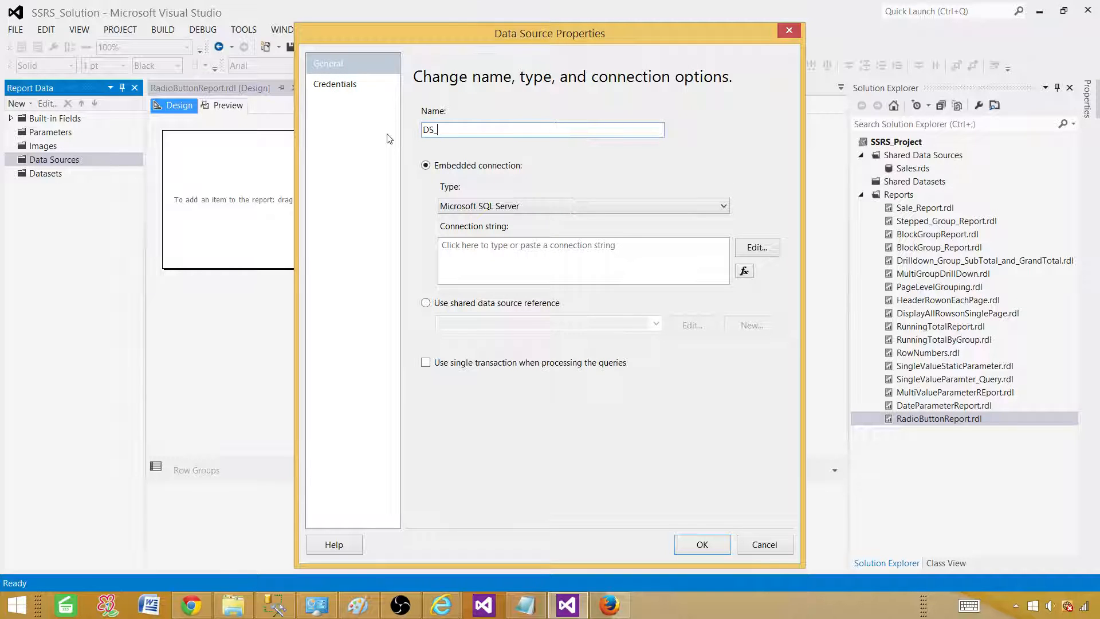
type("_Sales")
left_click(481, 303)
left_click(656, 324)
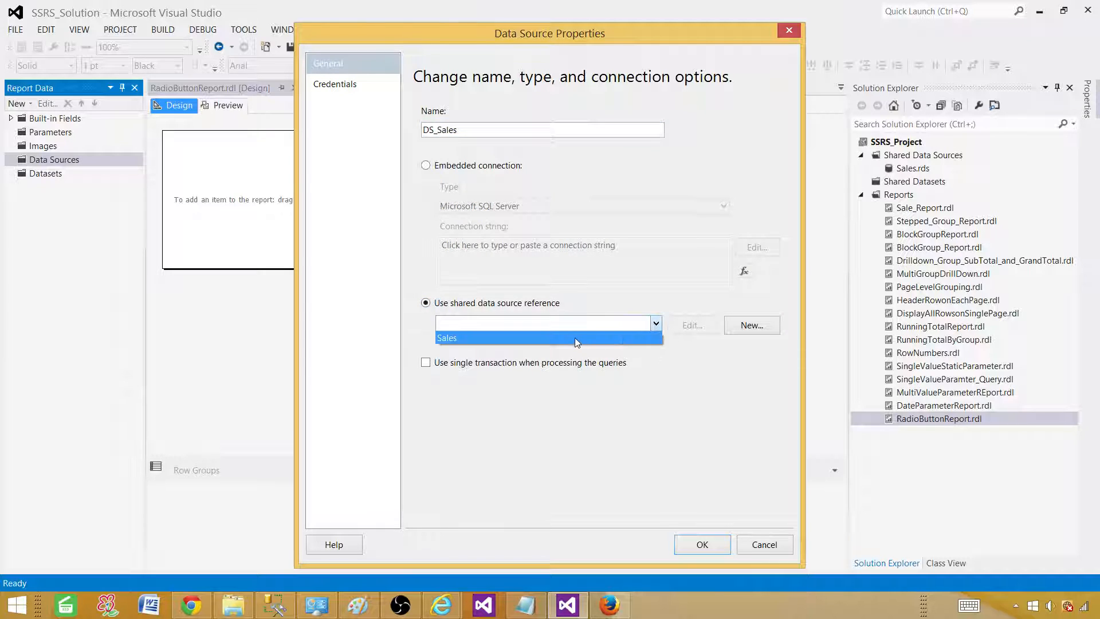
left_click(575, 337)
left_click(691, 551)
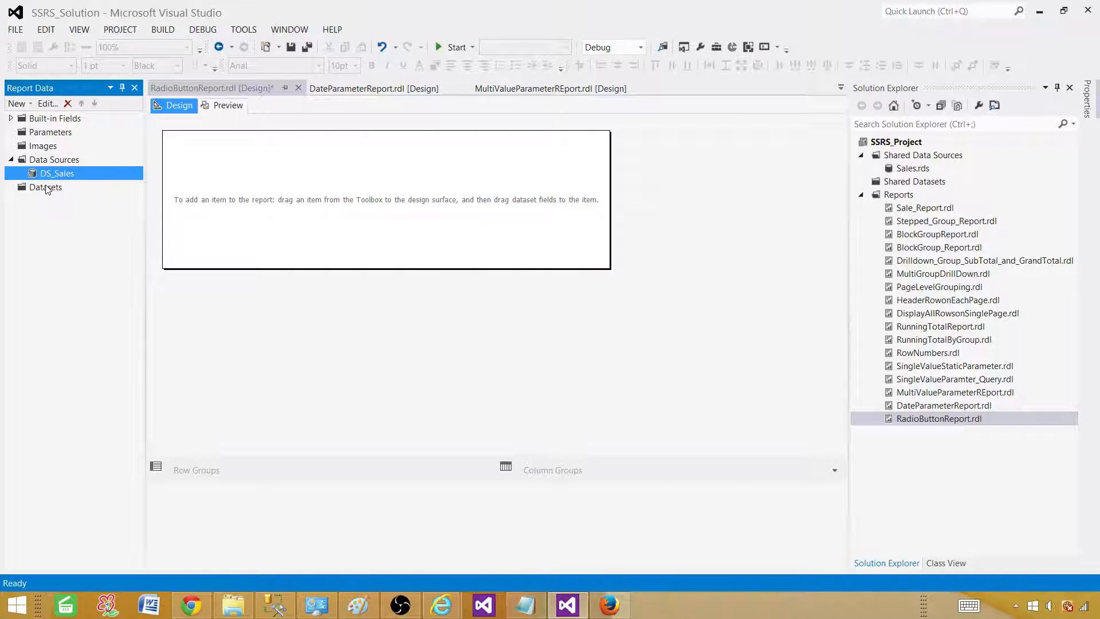
Create an embedded dataset named DSET_SaleTotal on DS_Sales and paste in the copied select query on [dbo].[TotalSale]
right_click(56, 189)
left_click(81, 197)
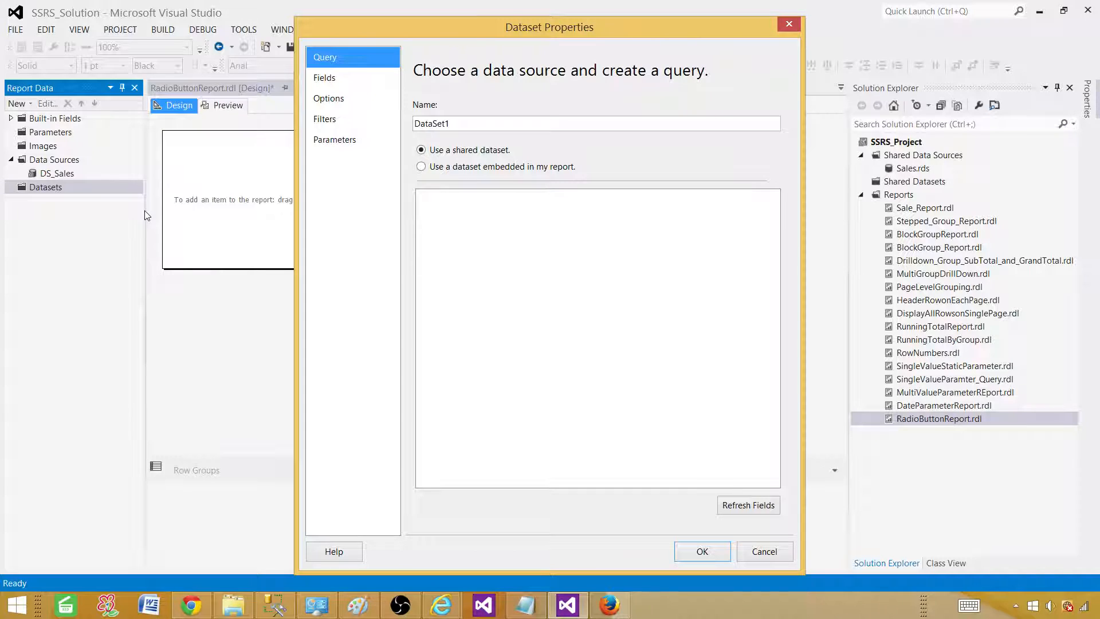
left_click(458, 169)
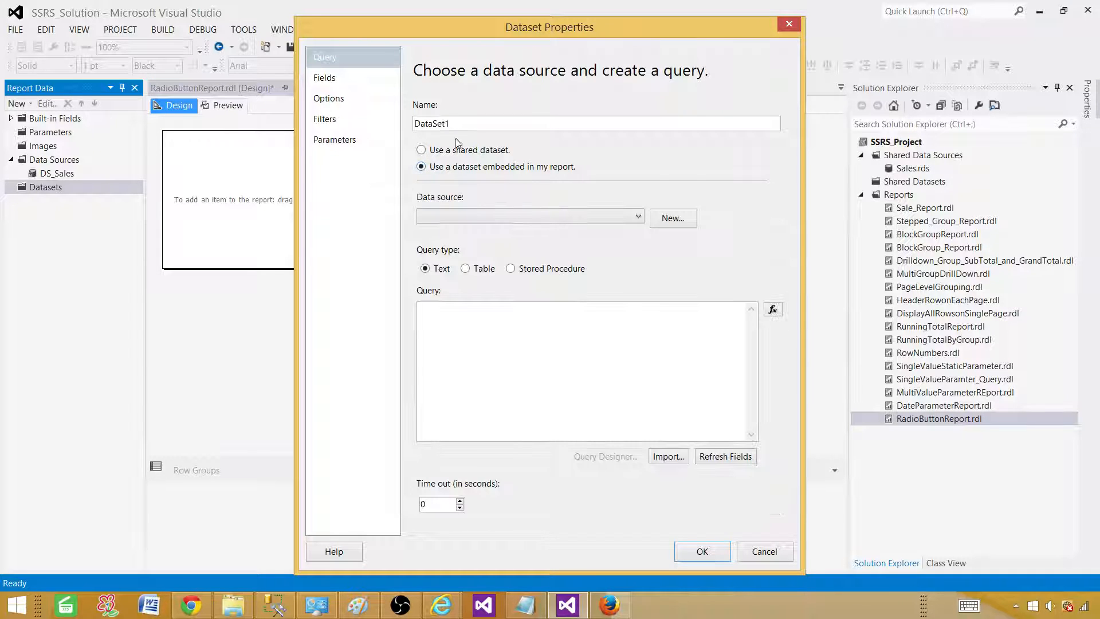
left_click(372, 125)
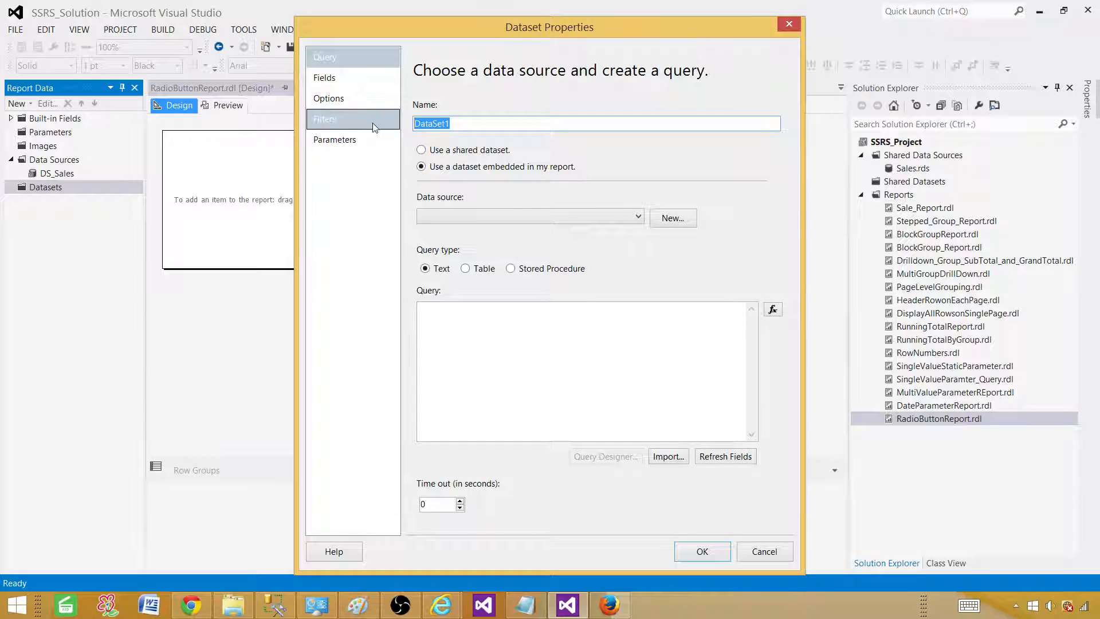
type("DSET_SaleTotal")
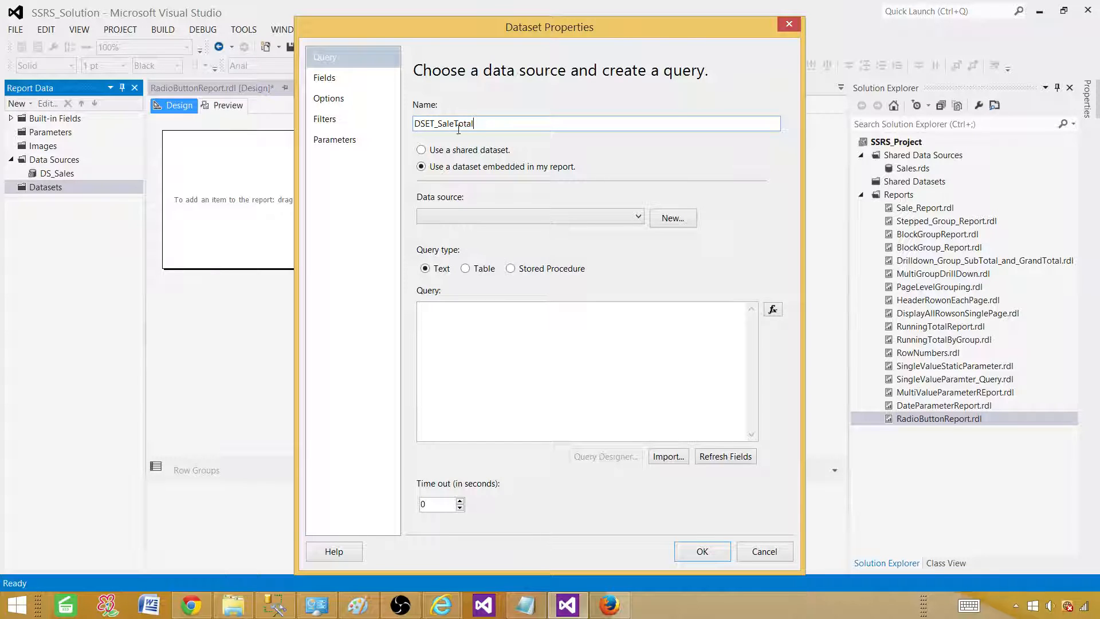
left_click(450, 218)
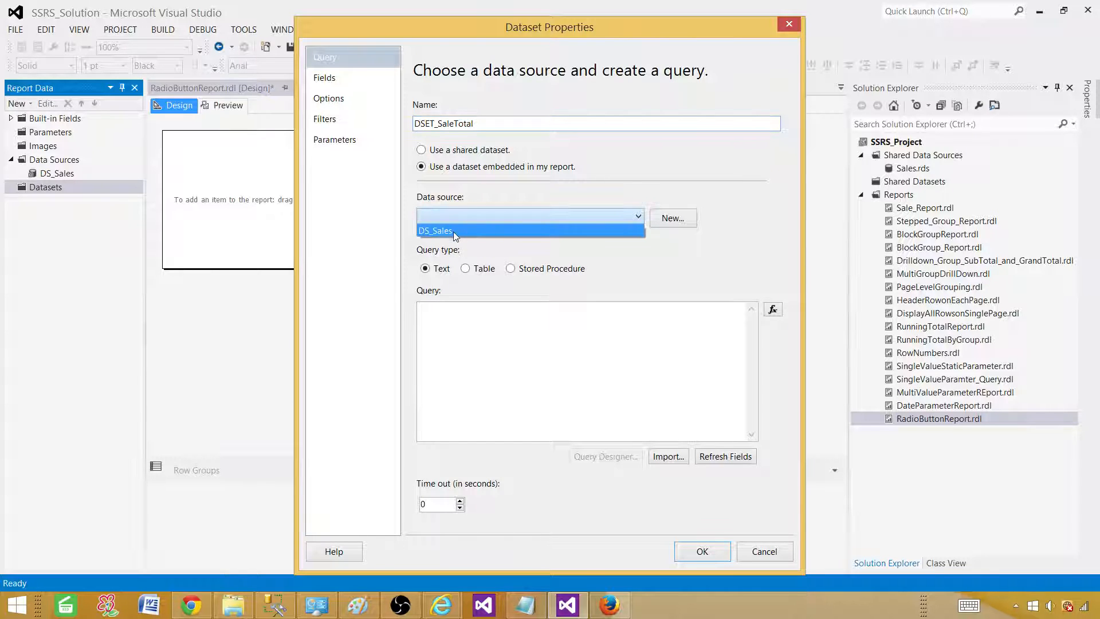
left_click(452, 231)
right_click(507, 337)
left_click(436, 389)
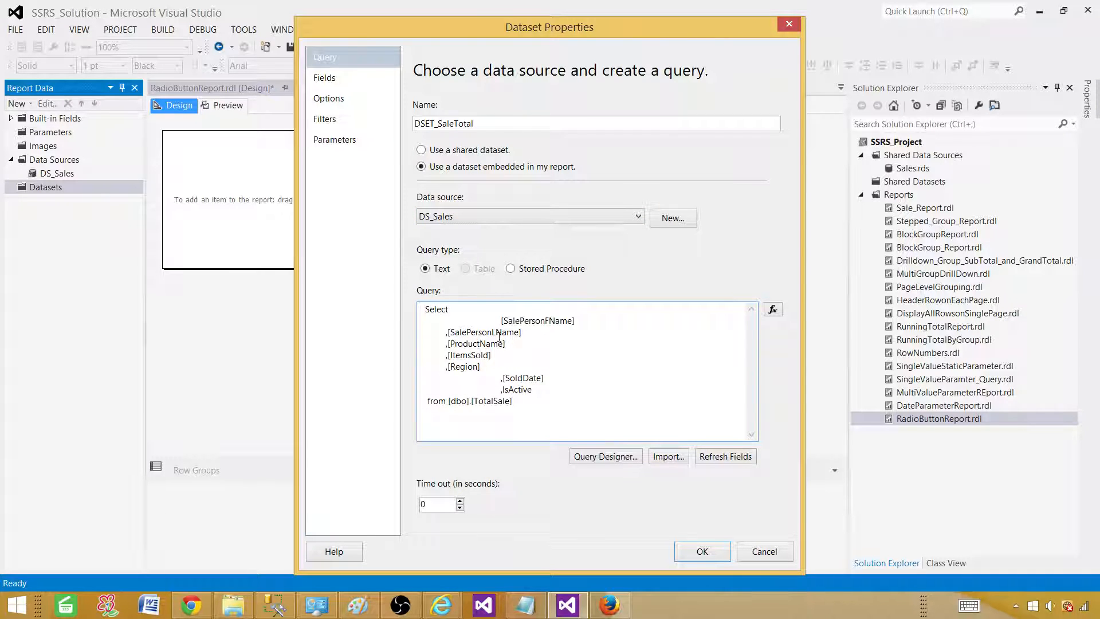
double_click(514, 389)
right_click(517, 392)
left_click_drag(556, 401, 503, 389)
right_click(515, 389)
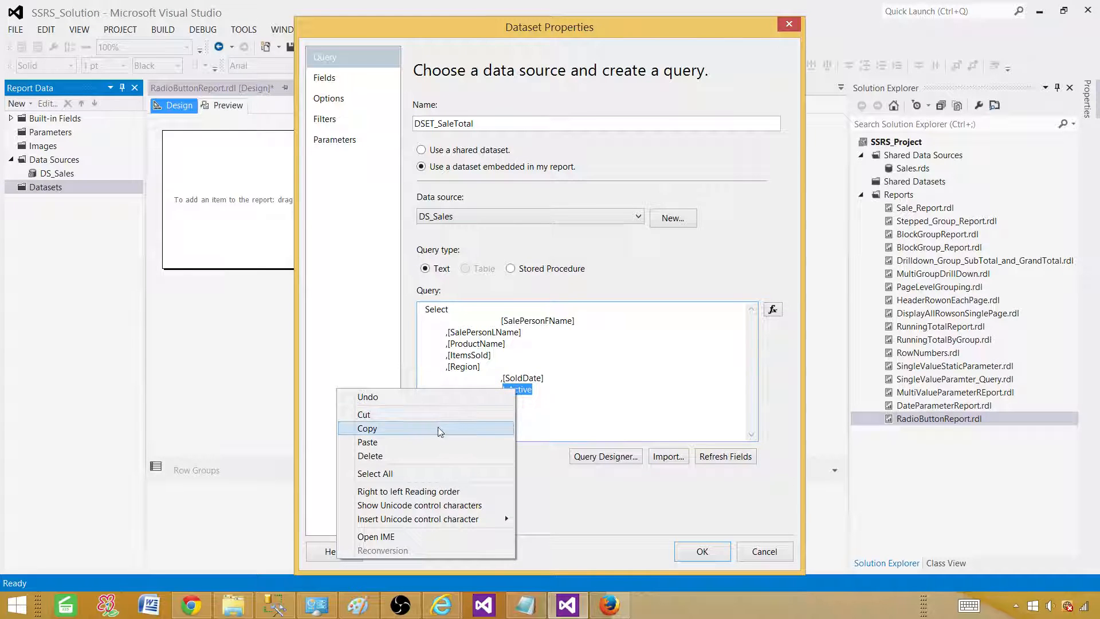
left_click(438, 427)
left_click(477, 413)
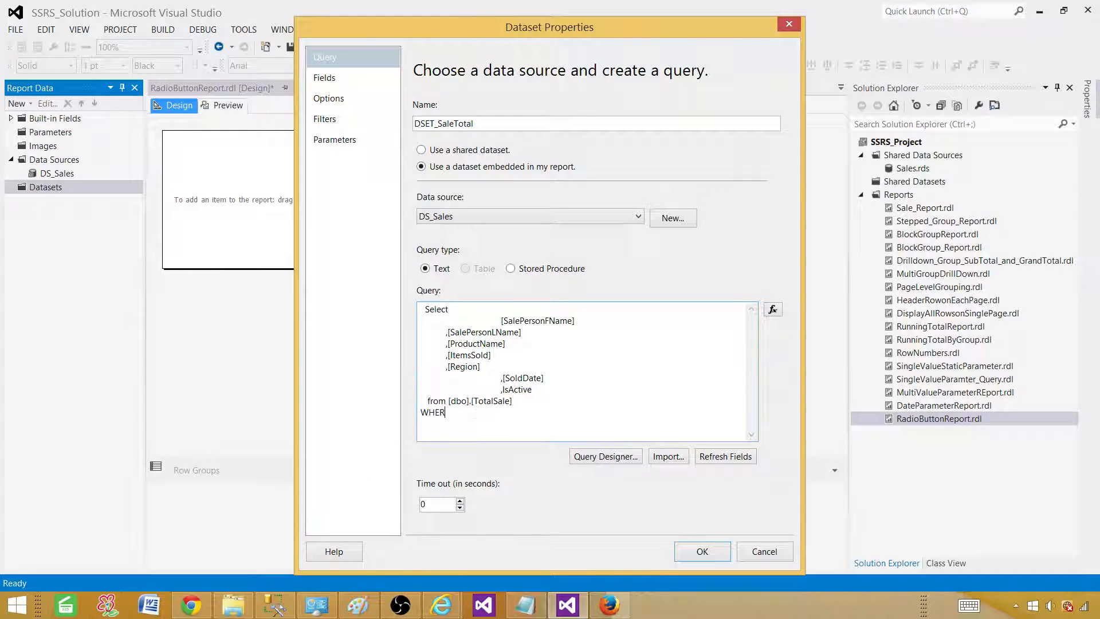
key("ctrl+v")
type("=@")
key("ctrl+v")
double_click(498, 412)
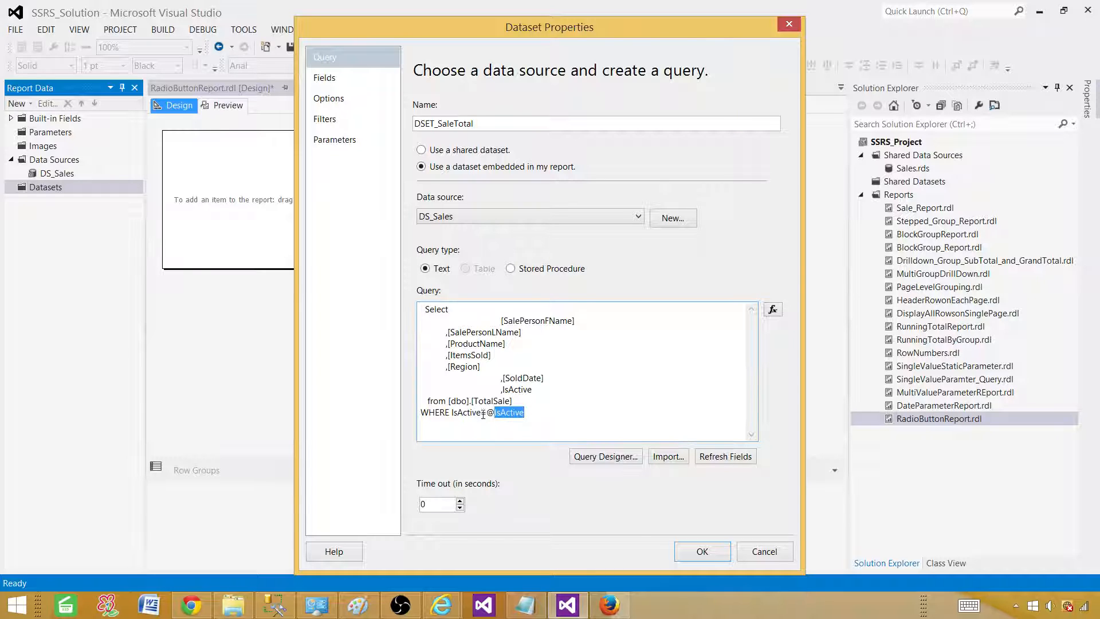
left_click(458, 412)
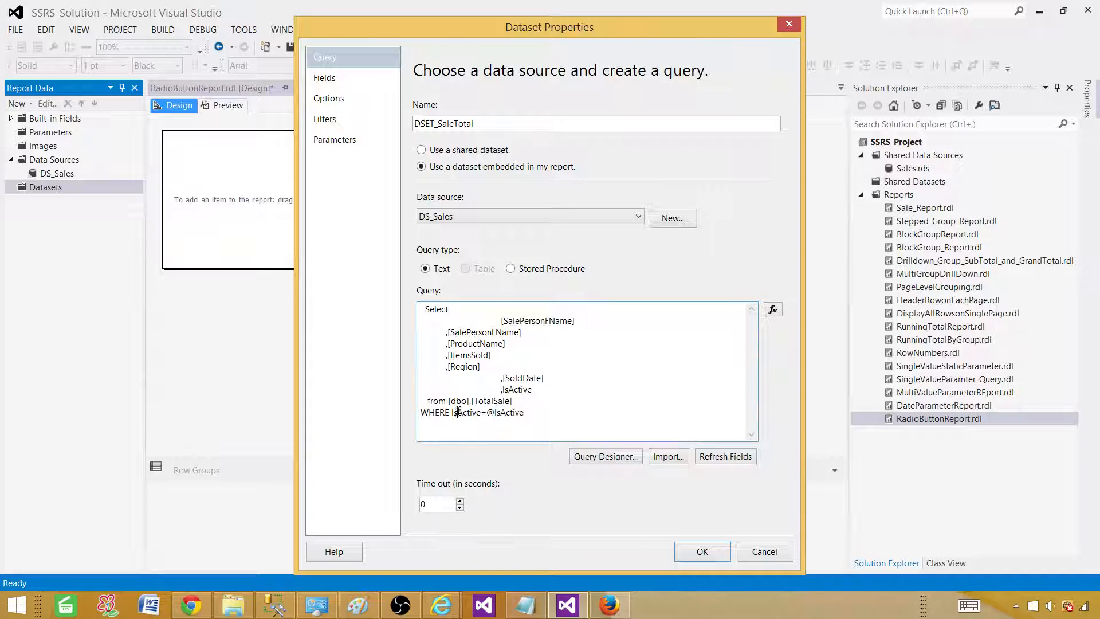
double_click(496, 412)
left_click(600, 403)
left_click(701, 552)
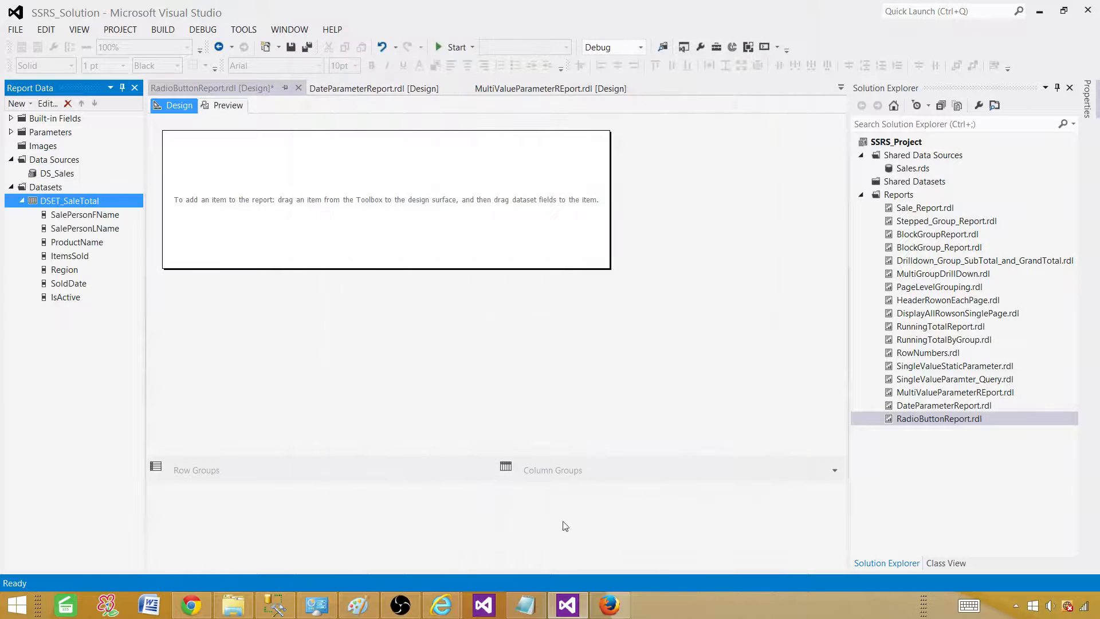
Insert a table in the report body and shift it toward the body's left edge
right_click(249, 161)
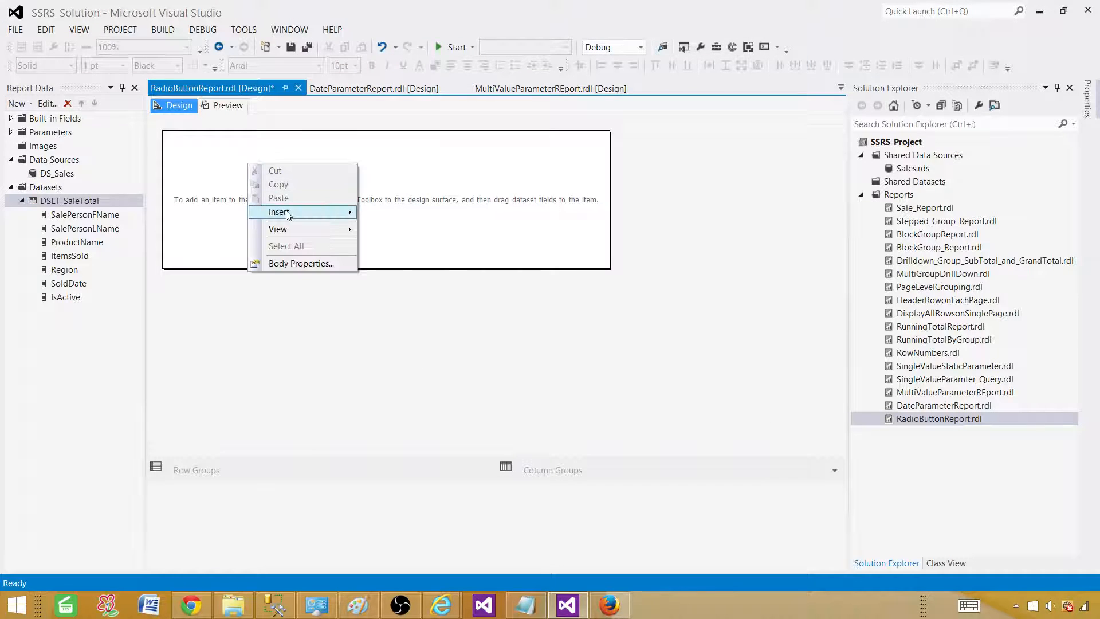
mouse_move(289, 212)
left_click(404, 240)
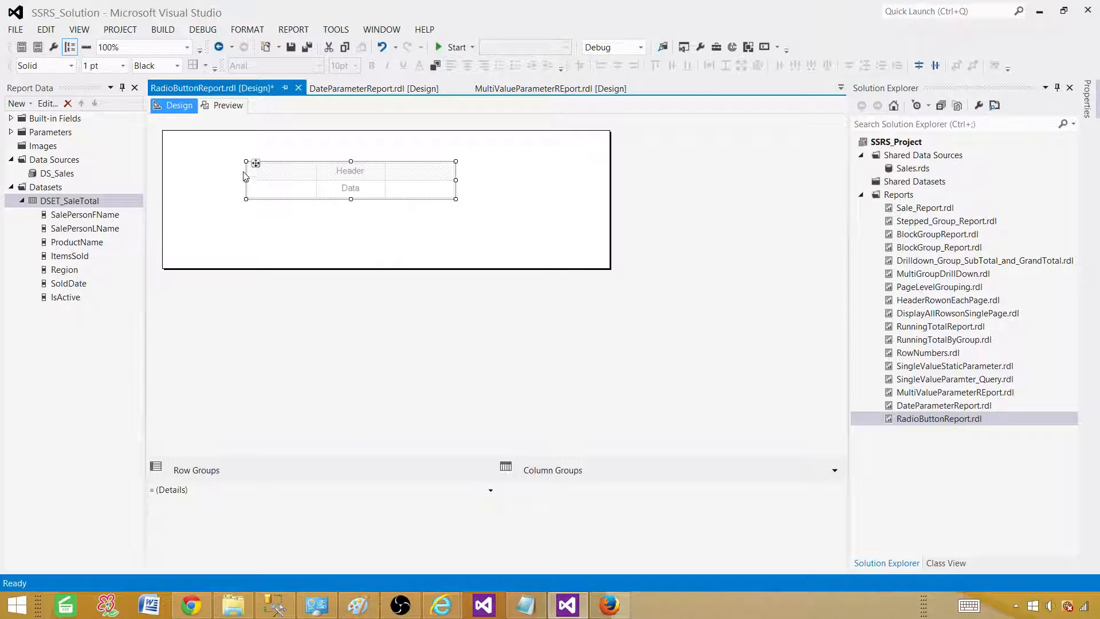
left_click_drag(241, 158, 191, 159)
Fill the table's data row with the SalePersonFName, SalePersonLName, ProductName and IsActive fields
left_click_drag(105, 216, 284, 190)
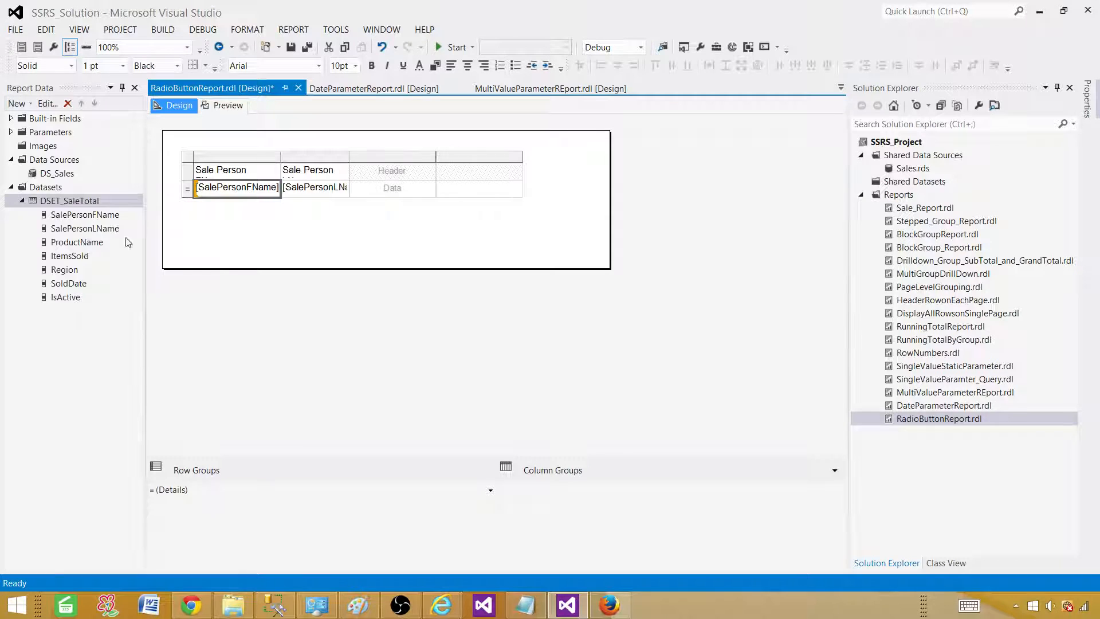
left_click_drag(84, 245, 391, 188)
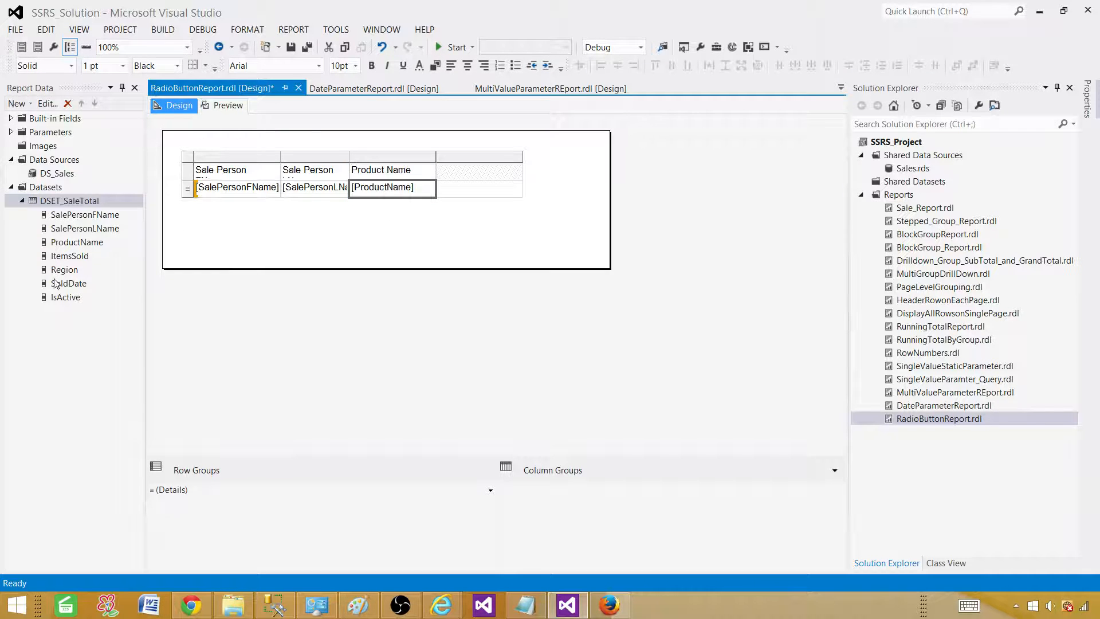
left_click_drag(64, 299, 425, 188)
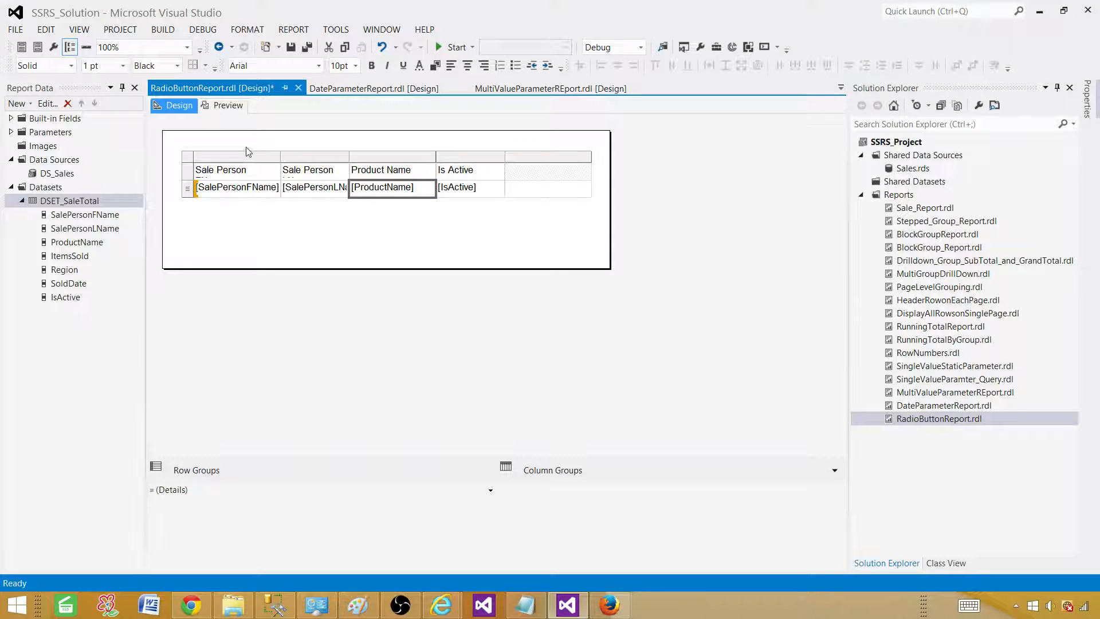
Move the whole table slightly lower in the report body
left_click(234, 156)
left_click(183, 163)
left_click_drag(201, 165, 201, 190)
left_click(221, 196)
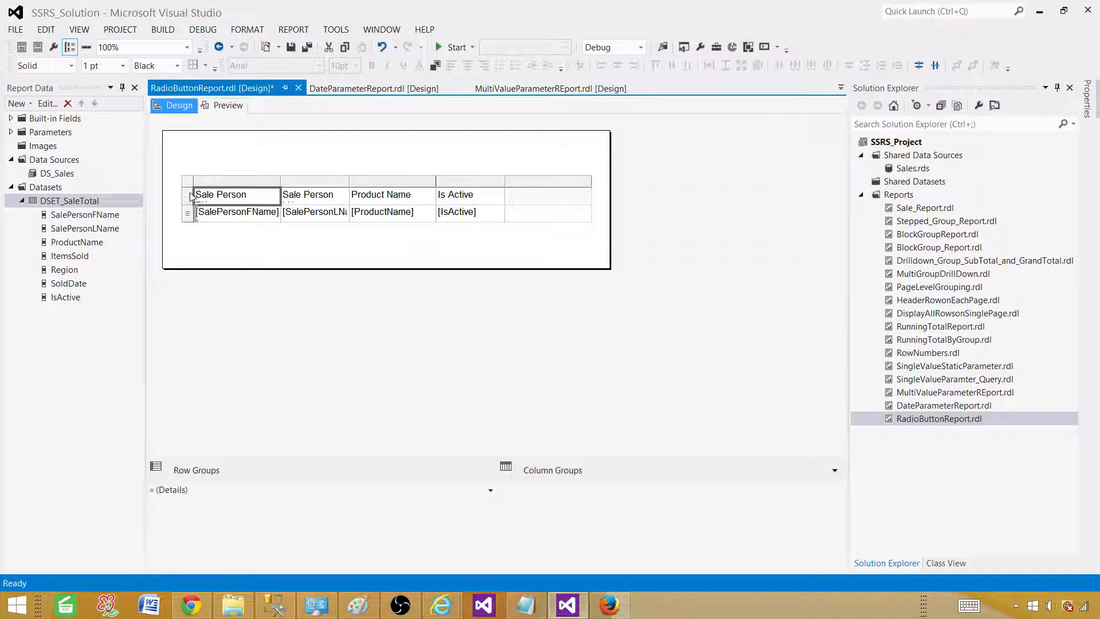
Make the table's header row bold and give it a bright green background
left_click(187, 196)
left_click(371, 66)
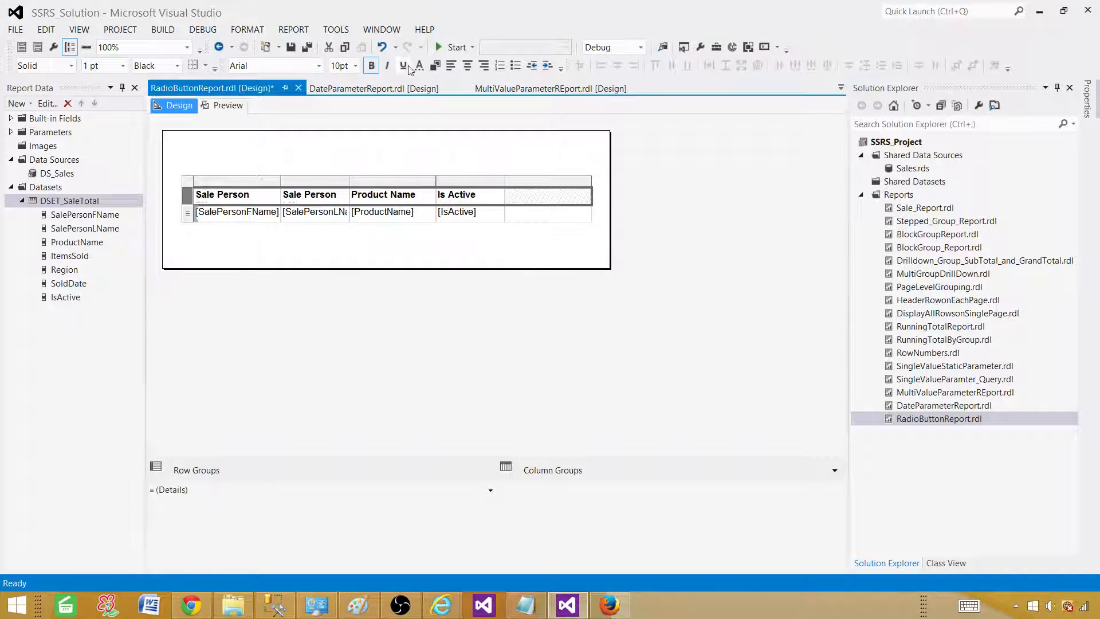
left_click(436, 66)
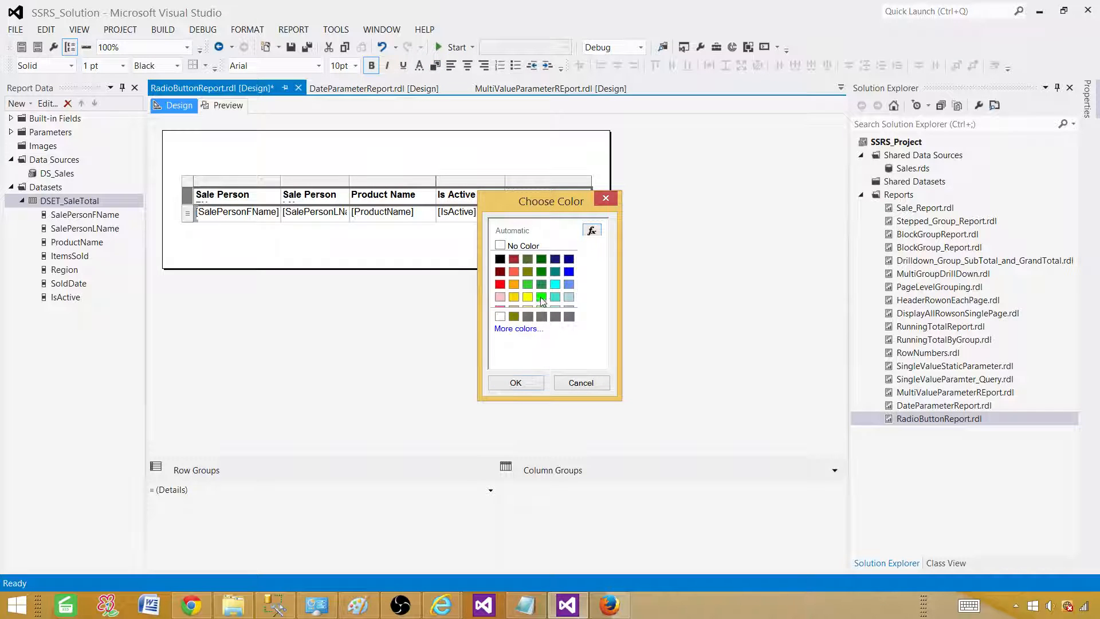
left_click(540, 297)
left_click(514, 382)
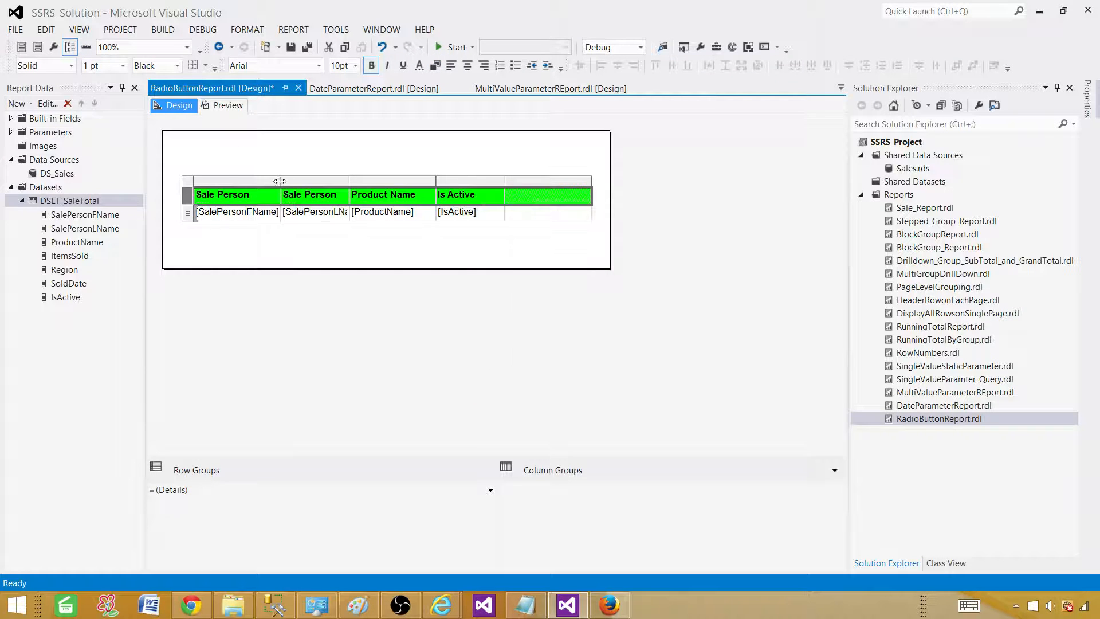
Widen the Sale Person FName and Sale Person LName columns so their headers fit on one line
mouse_move(280, 181)
left_mouse_down()
mouse_move(350, 181)
mouse_move(298, 181)
left_mouse_up()
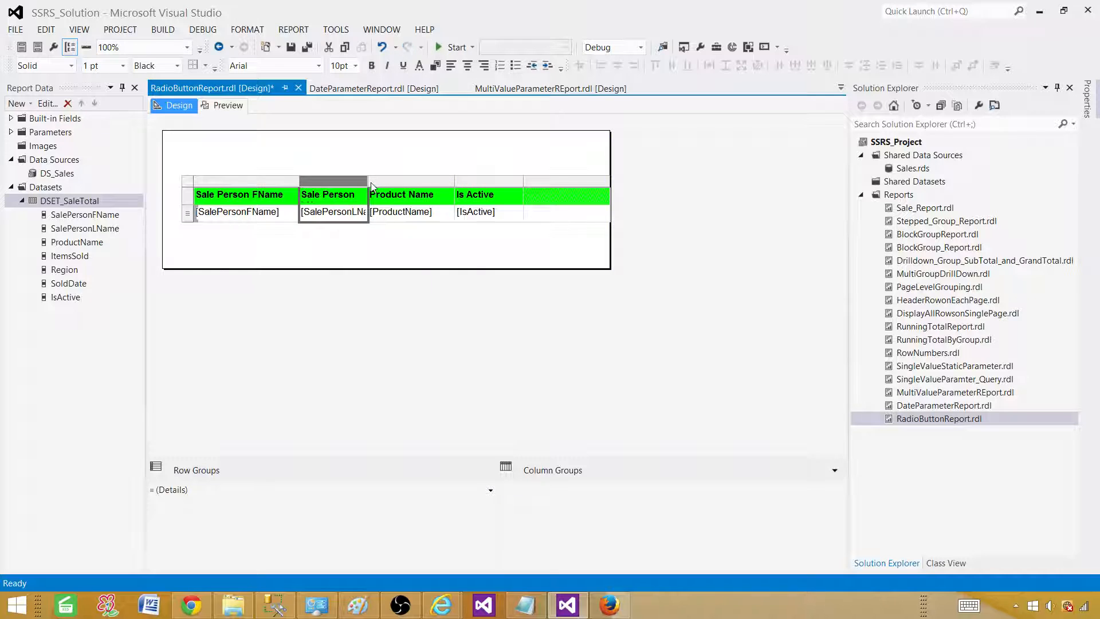
left_click_drag(368, 181, 400, 178)
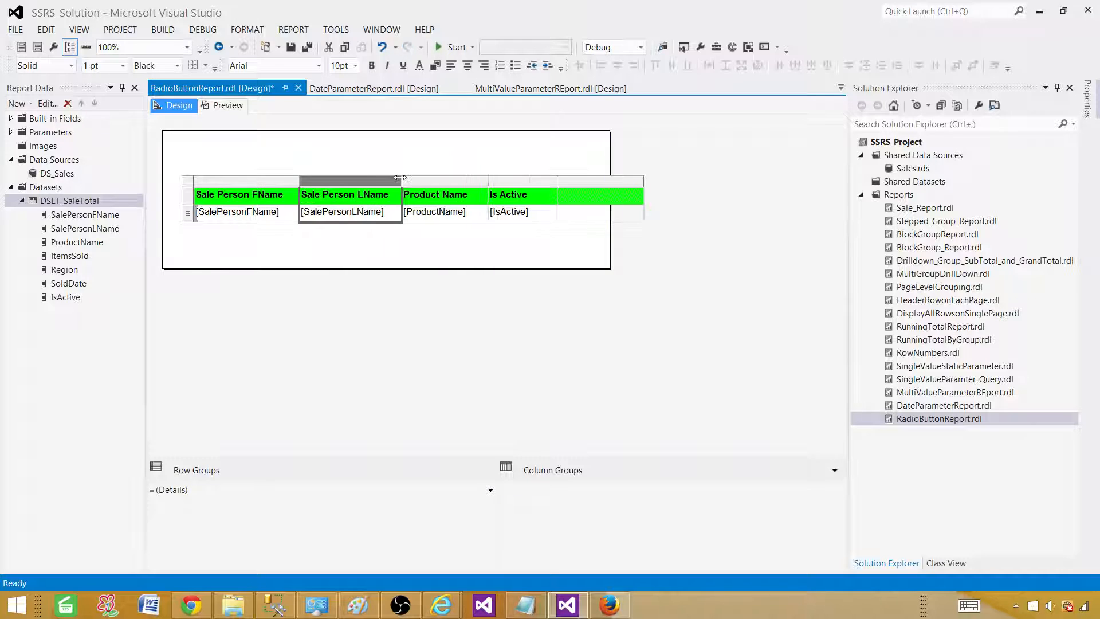
Delete the empty column at the end of the table, after the Is Active column
left_click(596, 181)
right_click(596, 181)
left_click(646, 202)
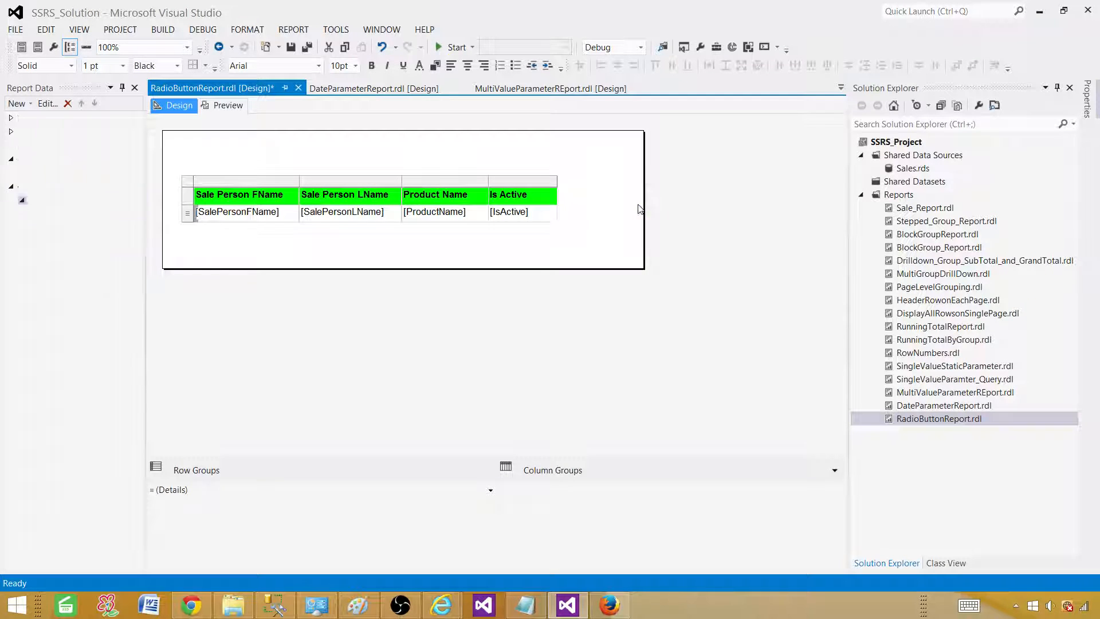
left_click(261, 142)
Preview the report with the Is Active parameter set to 1
left_click(226, 105)
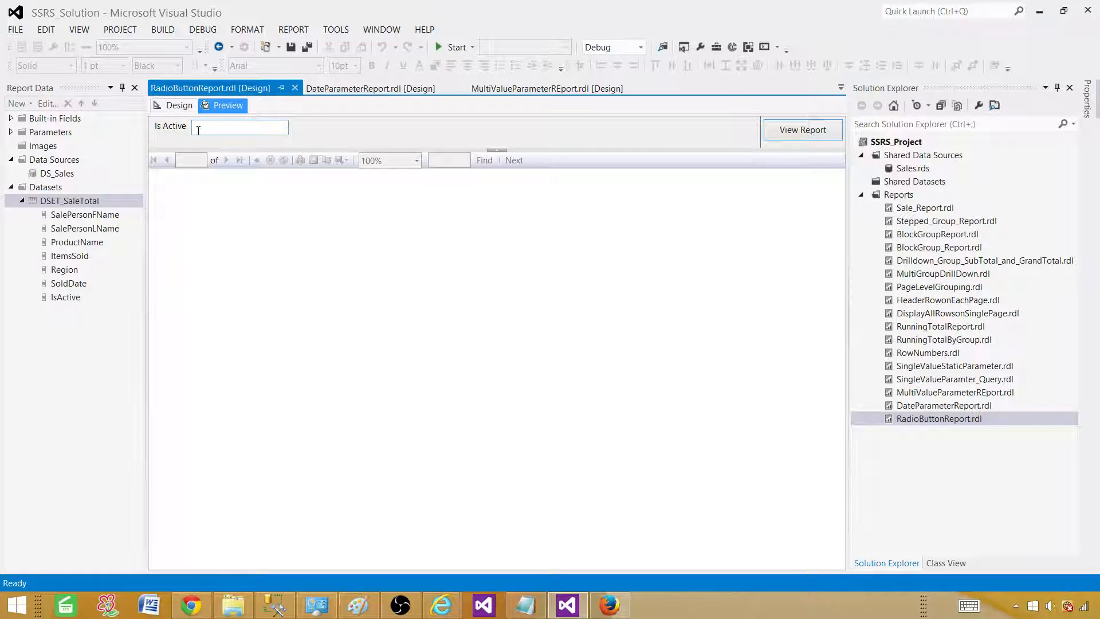
type("1")
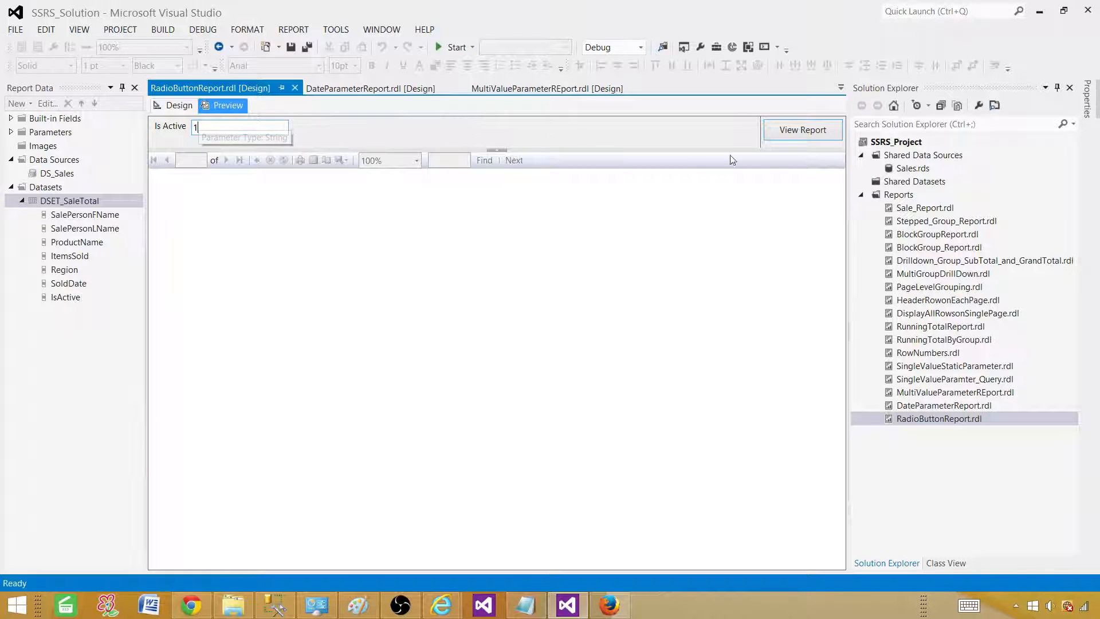
left_click(784, 130)
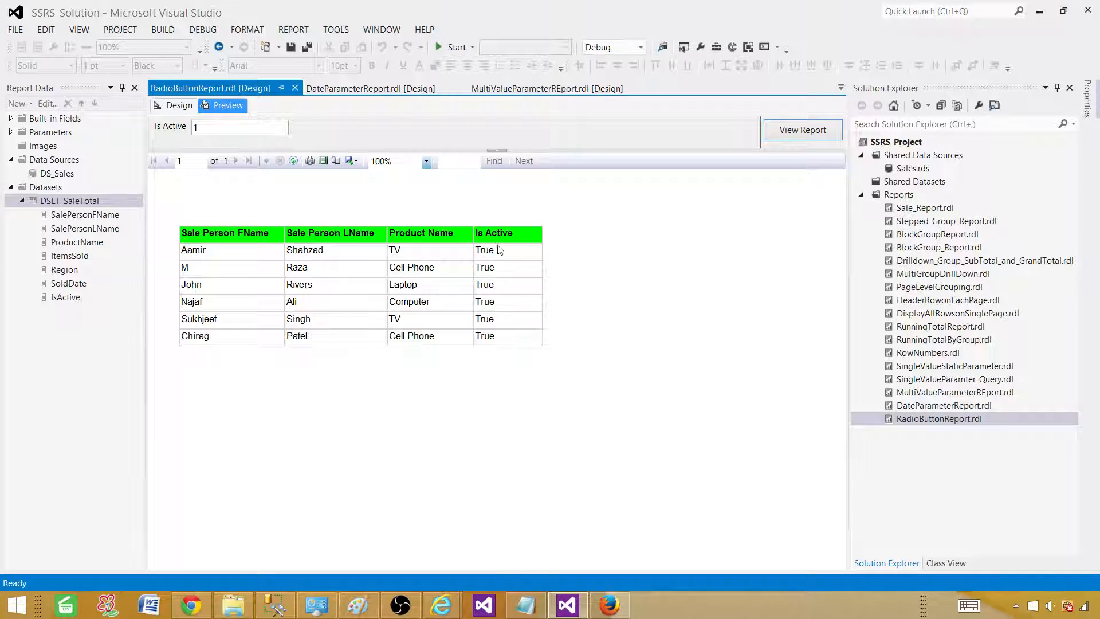
Switch to SQL Server Management Studio, check the IsActive column of the query results, and return to the report preview in Visual Studio
key("alt+Tab")
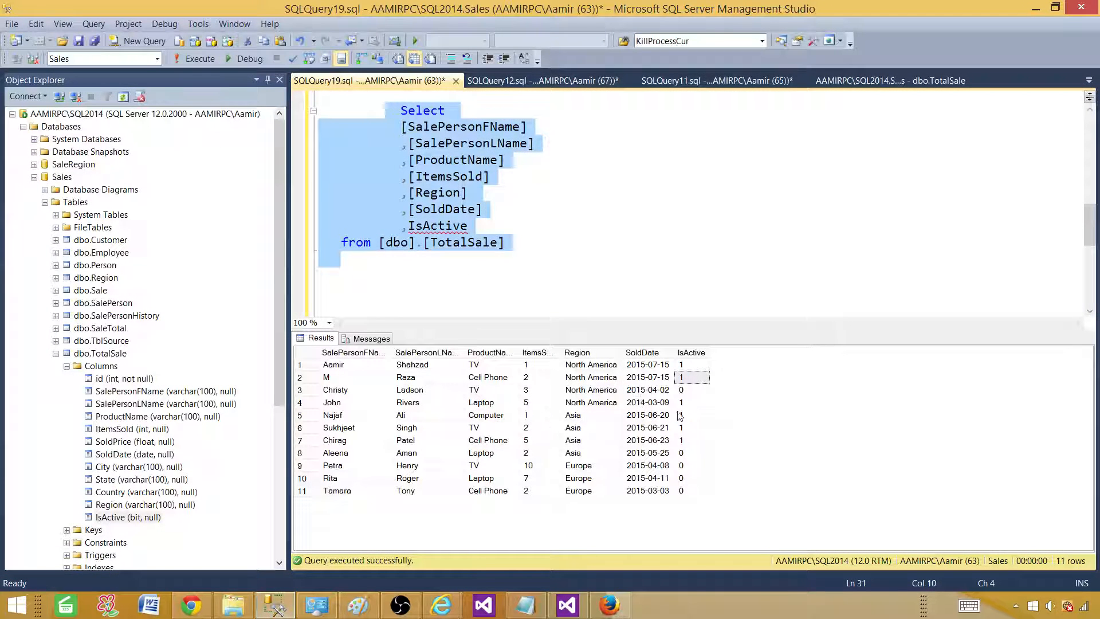
left_click_drag(687, 364, 694, 496)
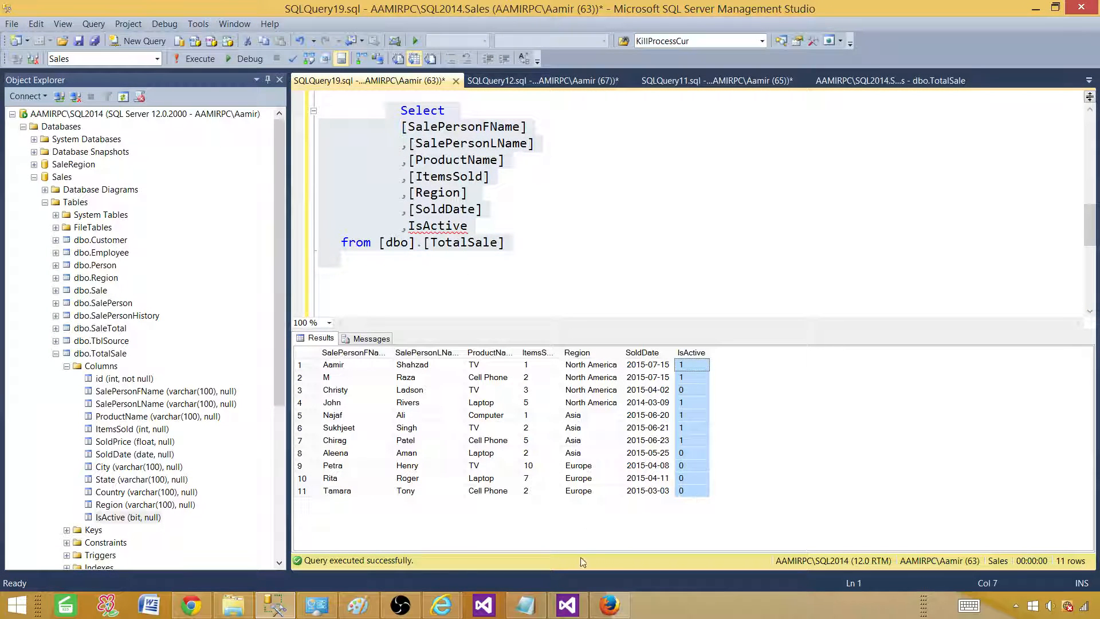
left_click(567, 604)
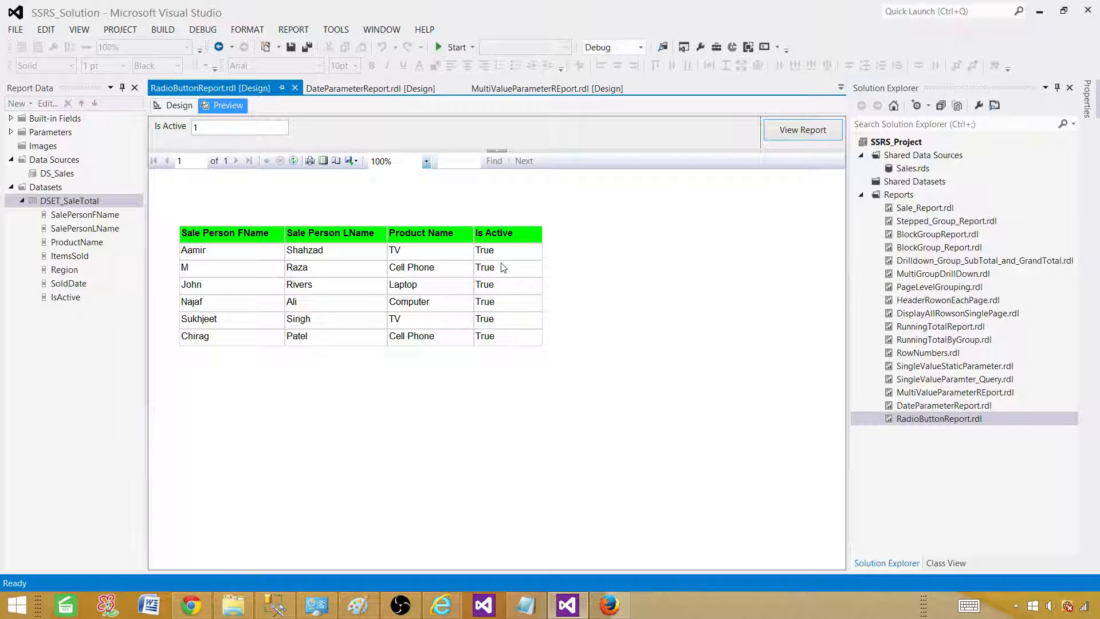
Run the report preview again with the Is Active parameter set to 0
double_click(213, 127)
type("0")
left_click(805, 135)
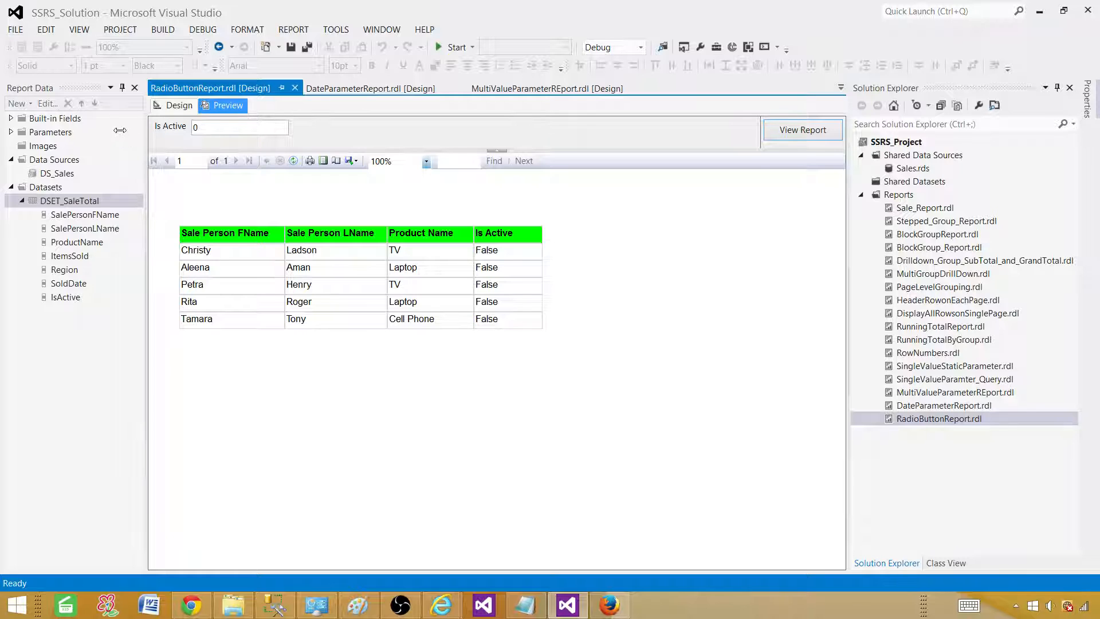
left_click(208, 130)
left_click_drag(223, 128, 181, 132)
Return to the report design and change the IsActive parameter's data type to Boolean in its properties
left_click(174, 107)
double_click(48, 133)
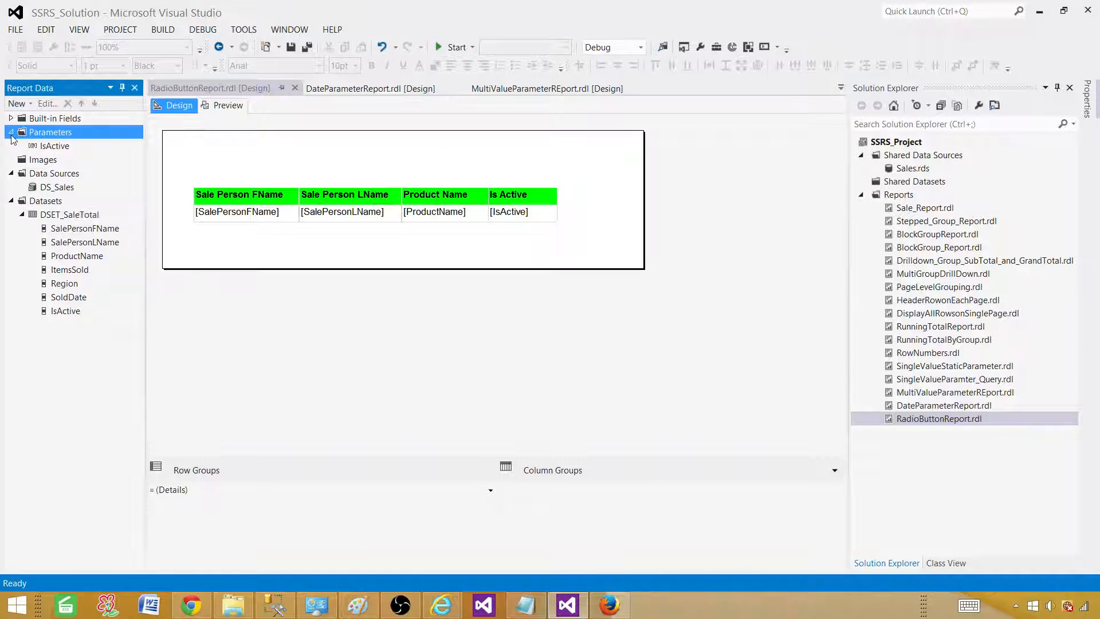
left_click(57, 146)
right_click(59, 147)
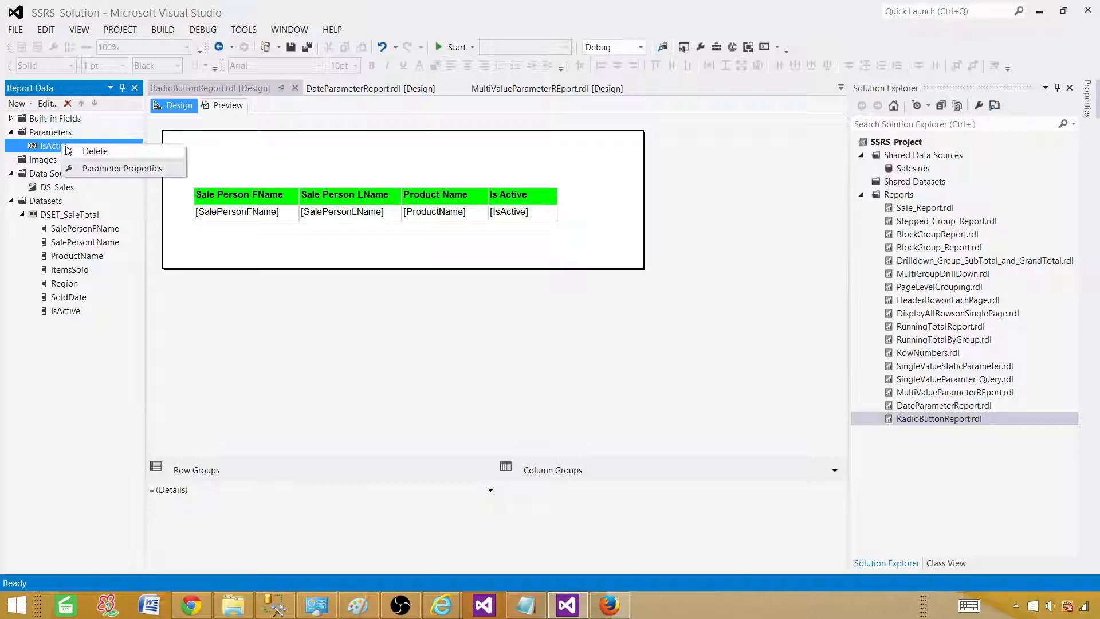
left_click(106, 168)
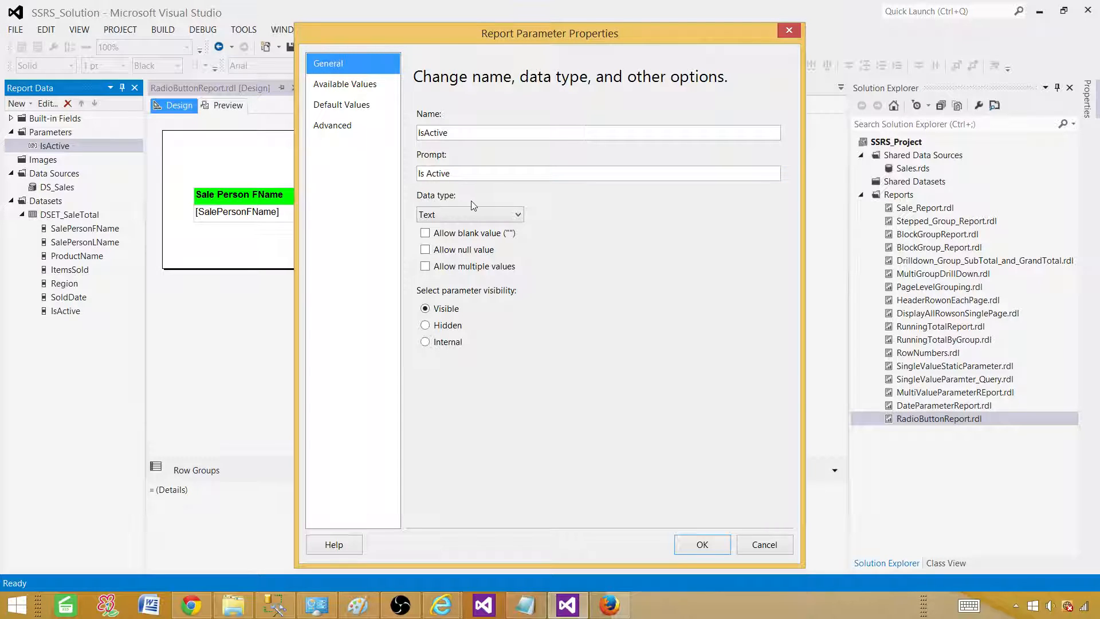
left_click(453, 216)
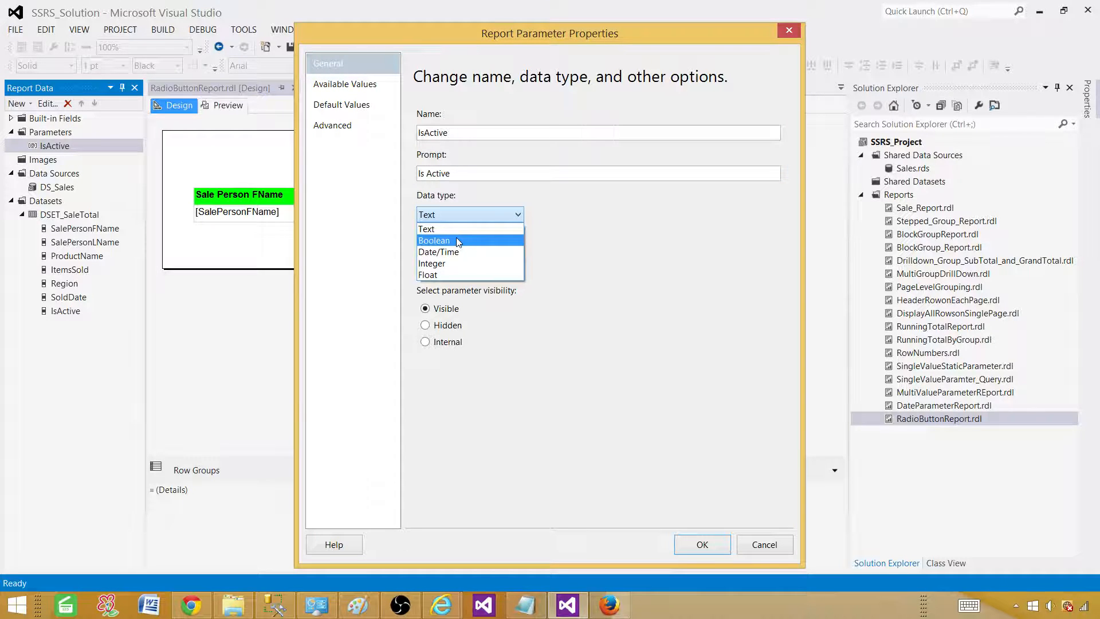
left_click(455, 237)
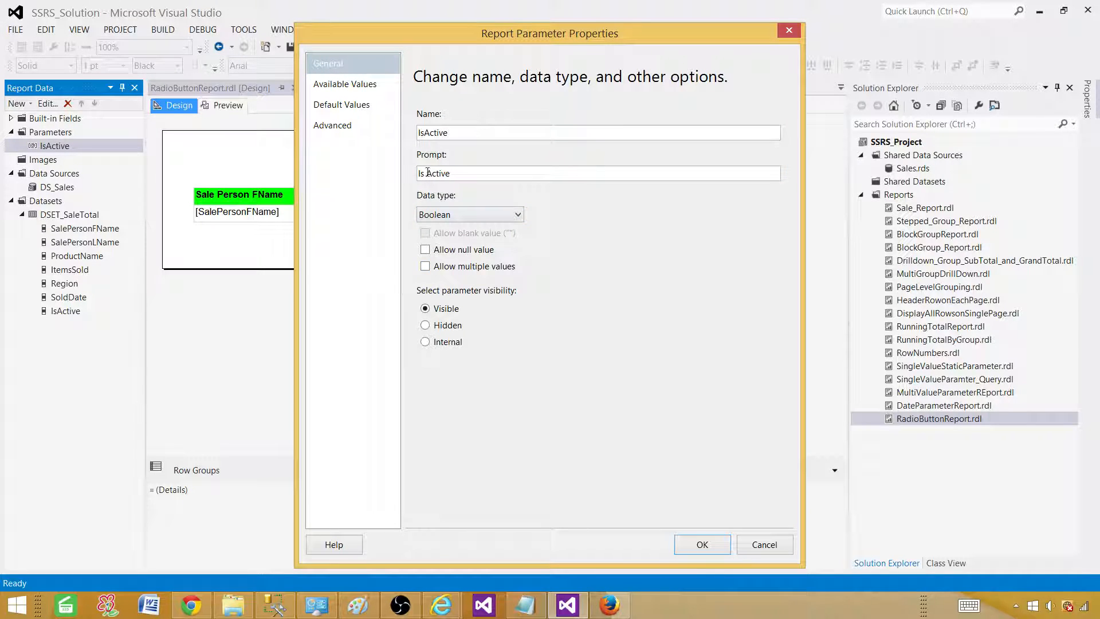
Set the IsActive parameter's prompt to "Choose IsActive True or False" and apply the parameter properties
left_click_drag(463, 175, 362, 177)
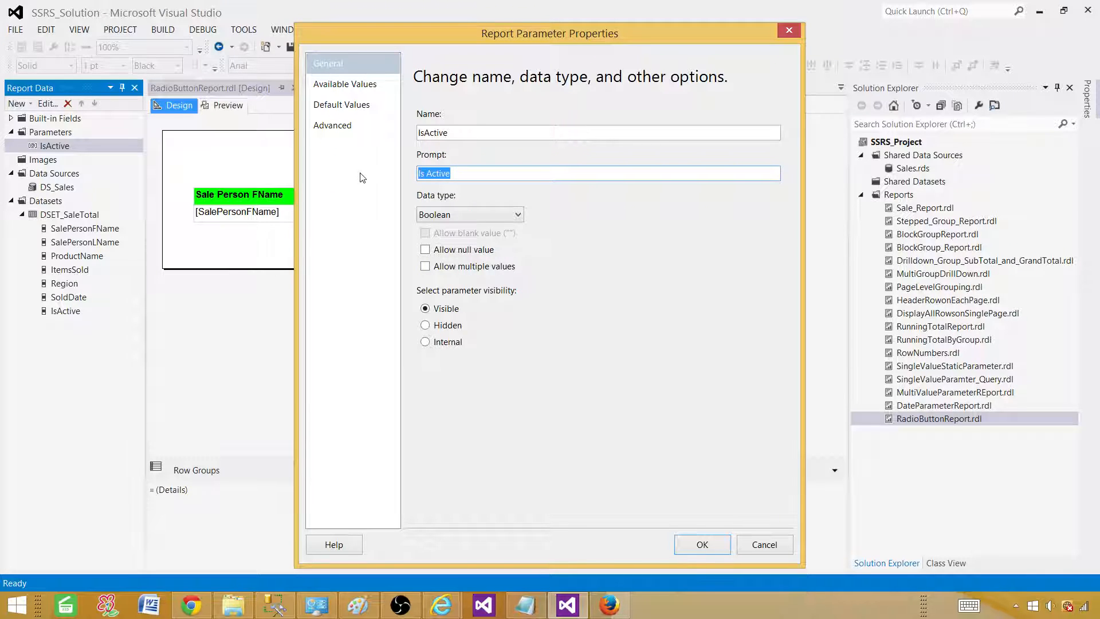
type("Choos")
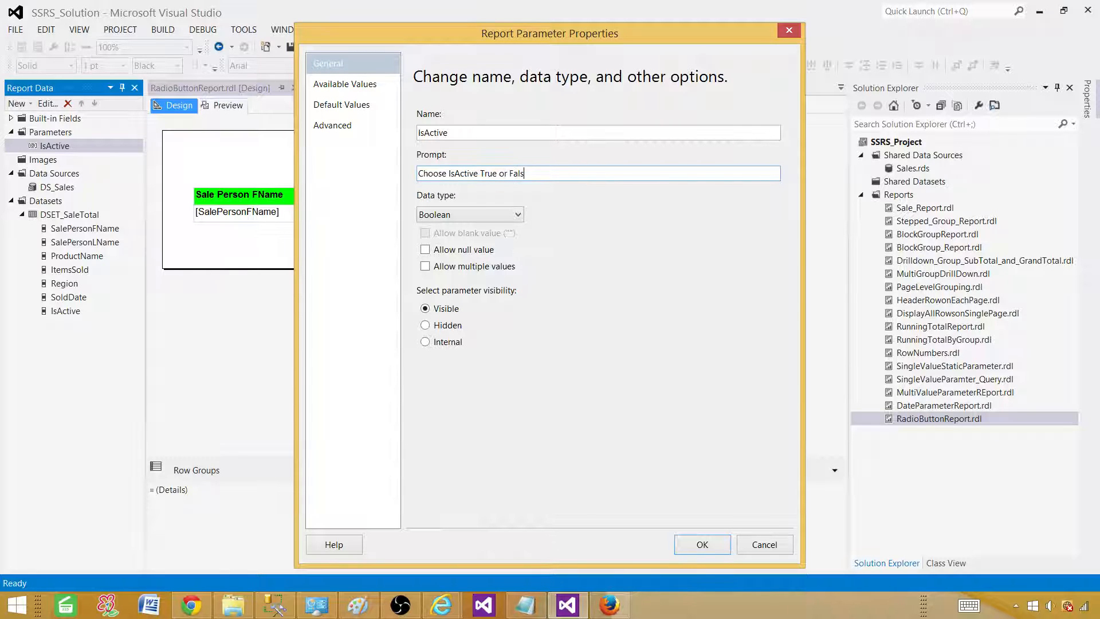
type("e")
left_click(702, 544)
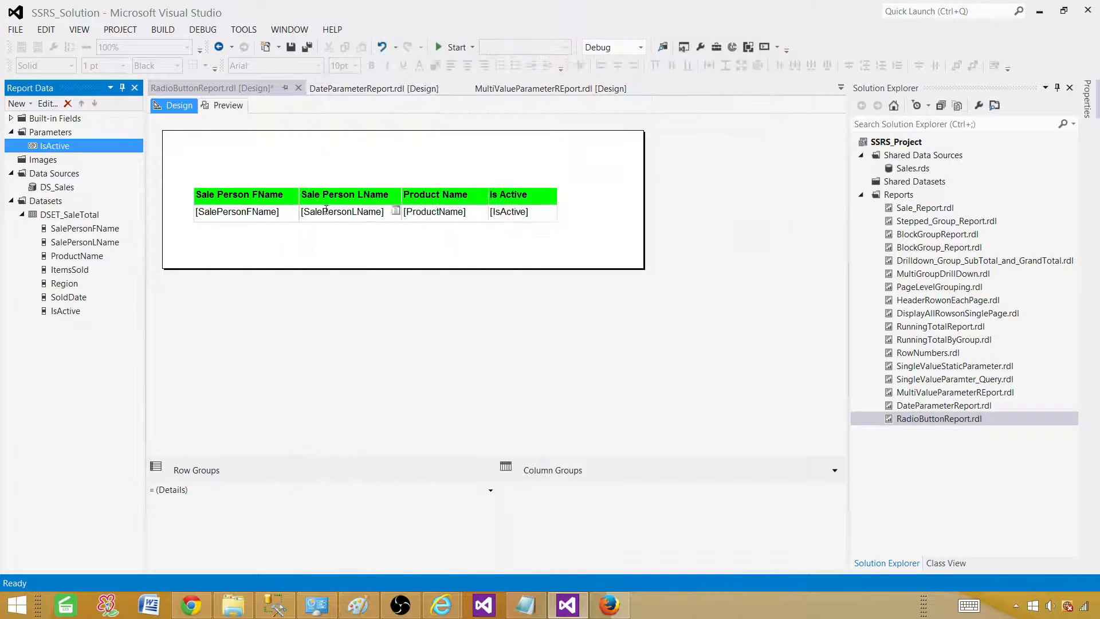
Preview the report with the IsActive parameter set to True, and run it again with False
left_click(216, 107)
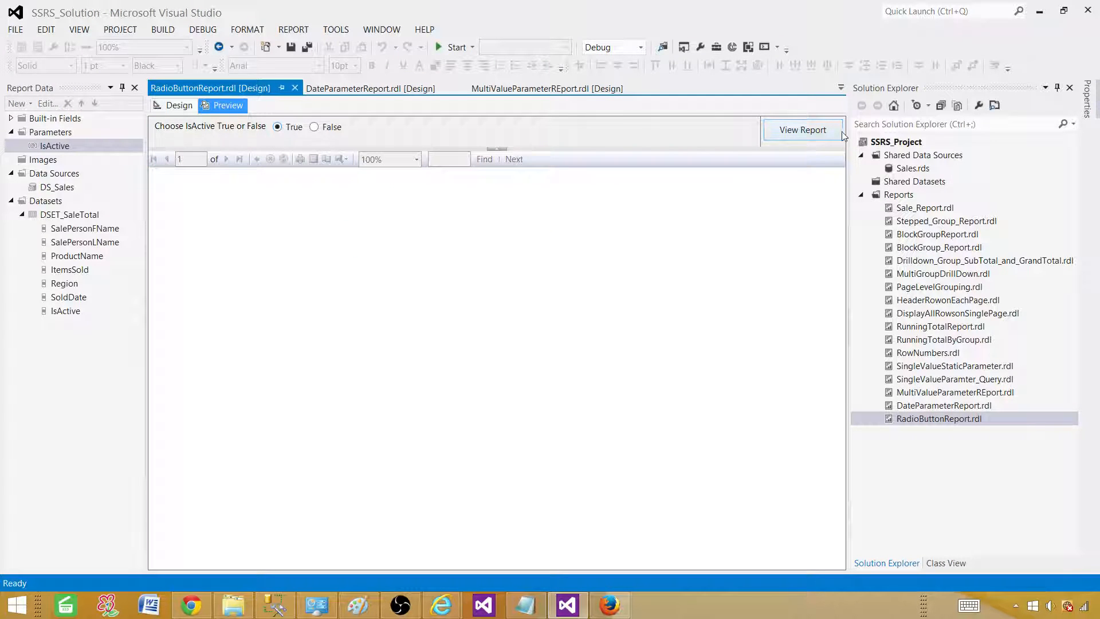
left_click(802, 130)
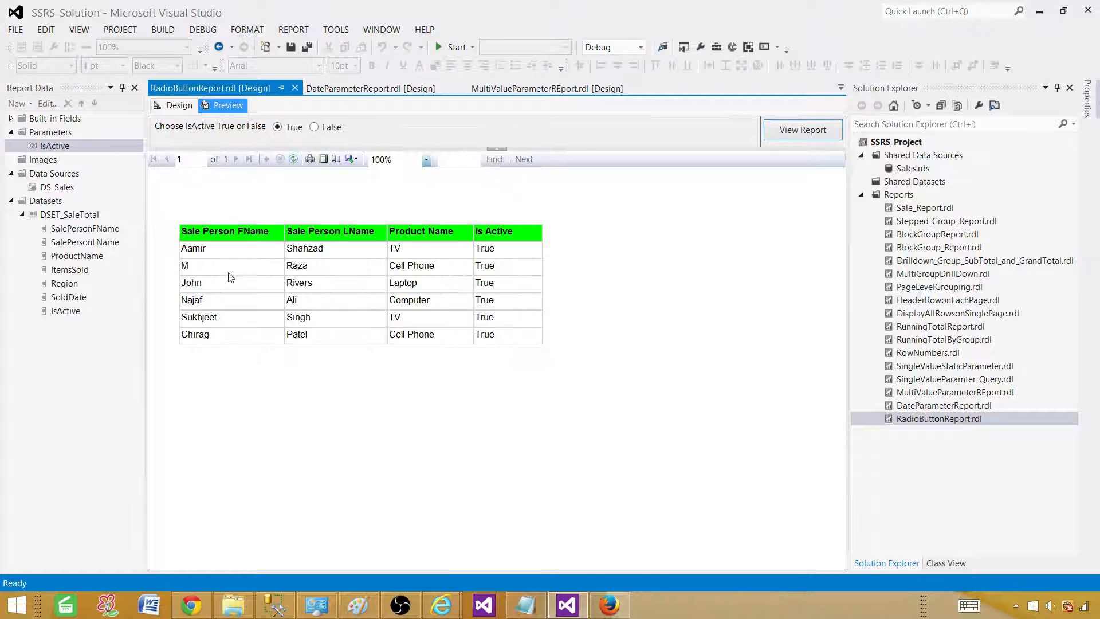
left_click(315, 127)
left_click(802, 130)
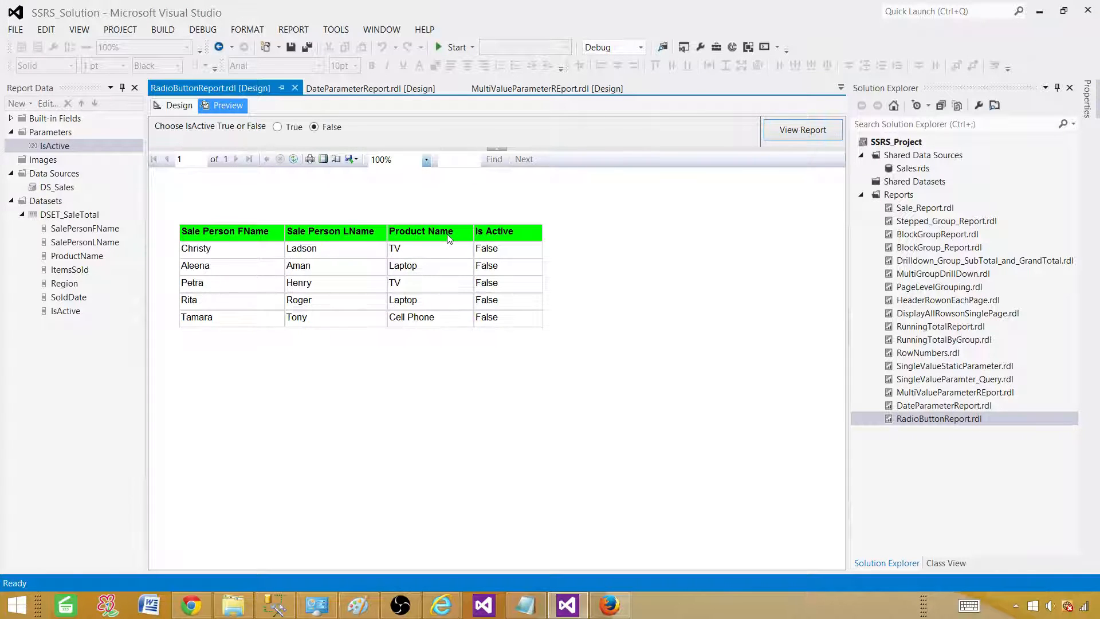